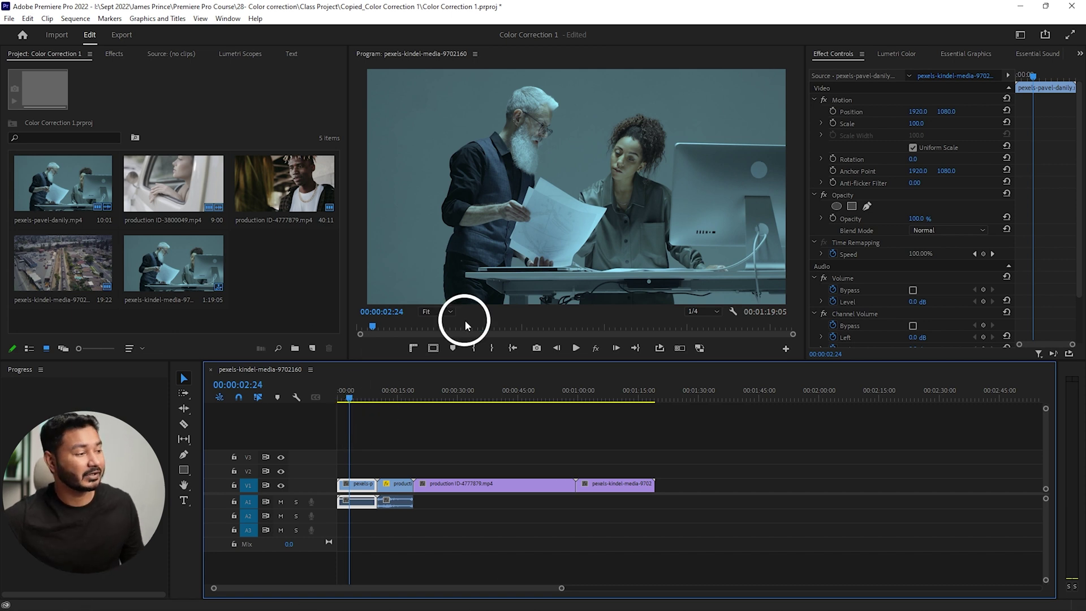
- Add the Lumetri Scopes panel and show the current clip's luma waveform
{"action": "left_click", "coordinate": [228, 18]}
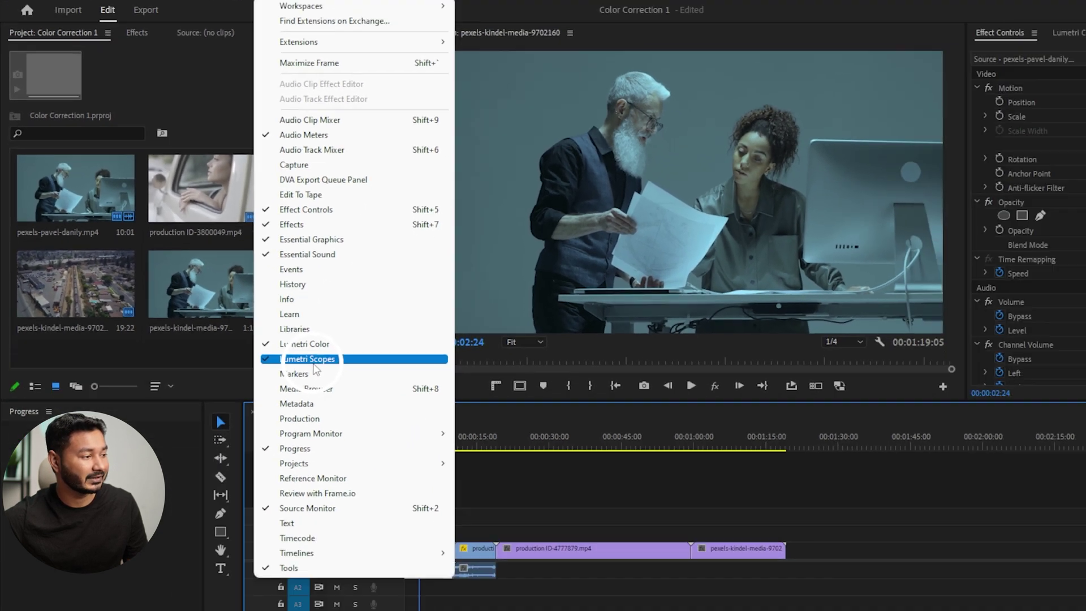
{"action": "left_click", "coordinate": [261, 328]}
{"action": "key", "text": "space"}
{"action": "key", "text": "space"}
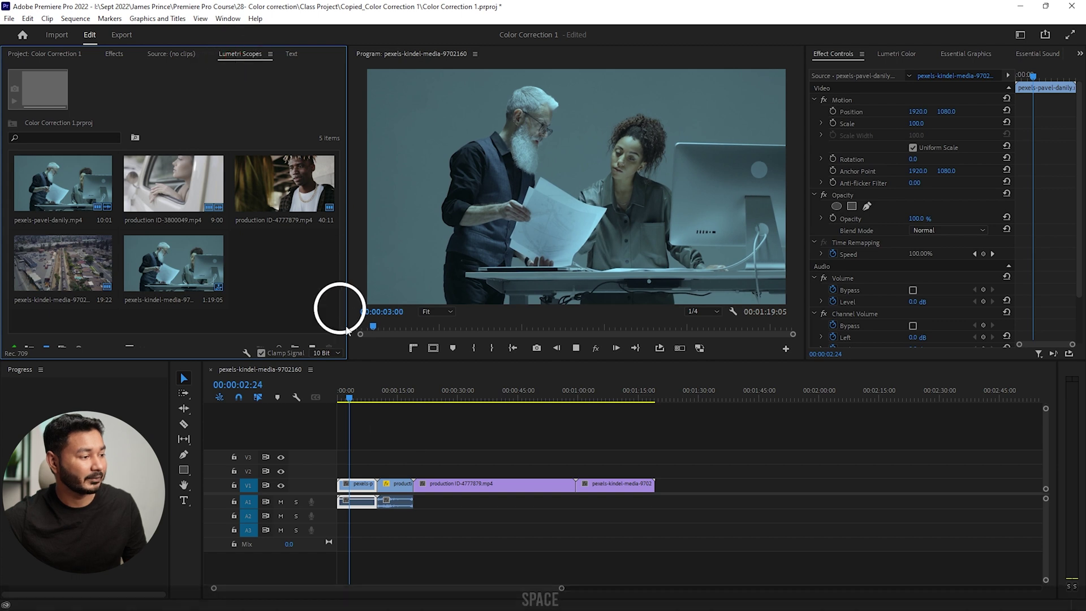
{"action": "left_click", "coordinate": [238, 54]}
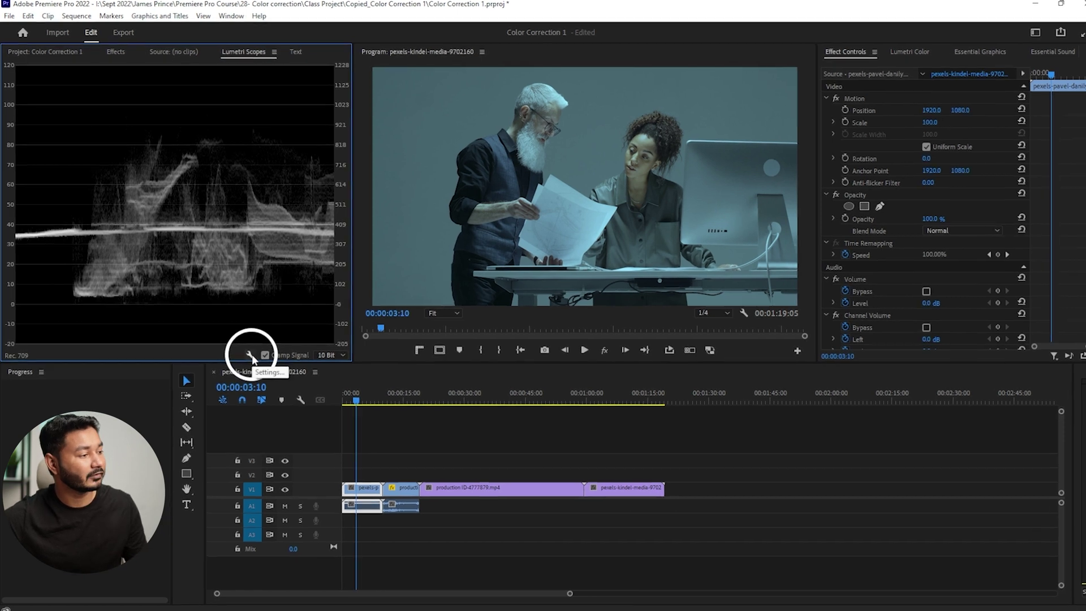
{"action": "left_click", "coordinate": [248, 353]}
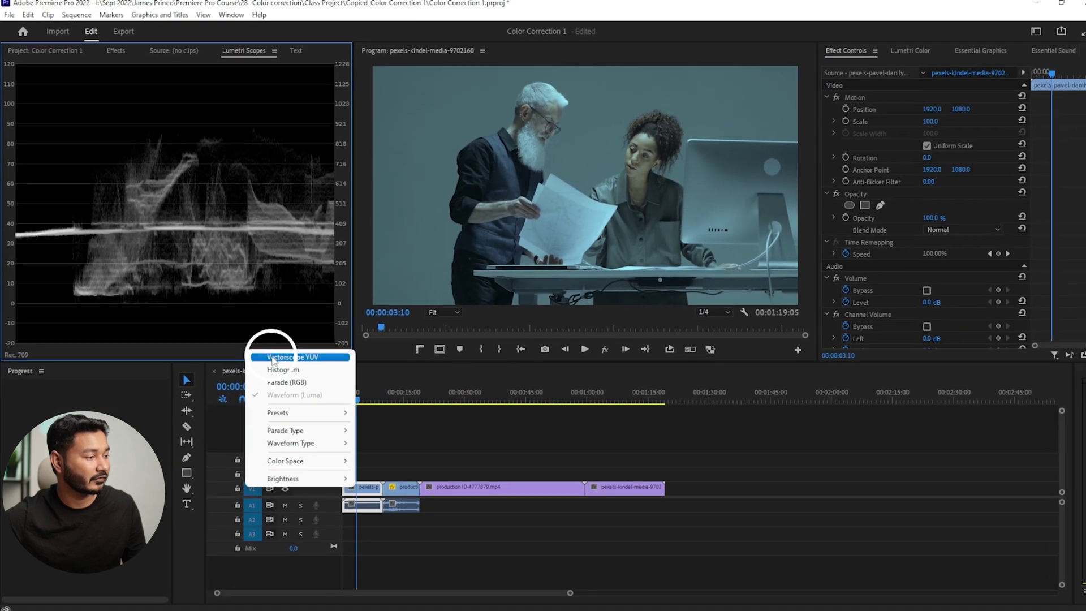
{"action": "left_click", "coordinate": [403, 385]}
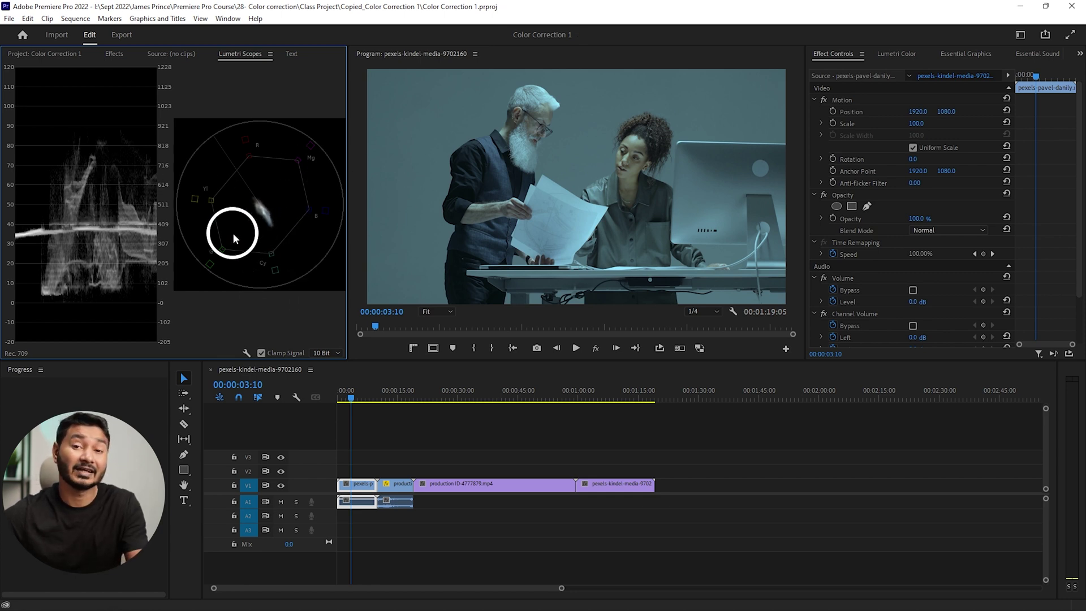
{"action": "left_click", "coordinate": [246, 353]}
{"action": "left_click", "coordinate": [263, 355]}
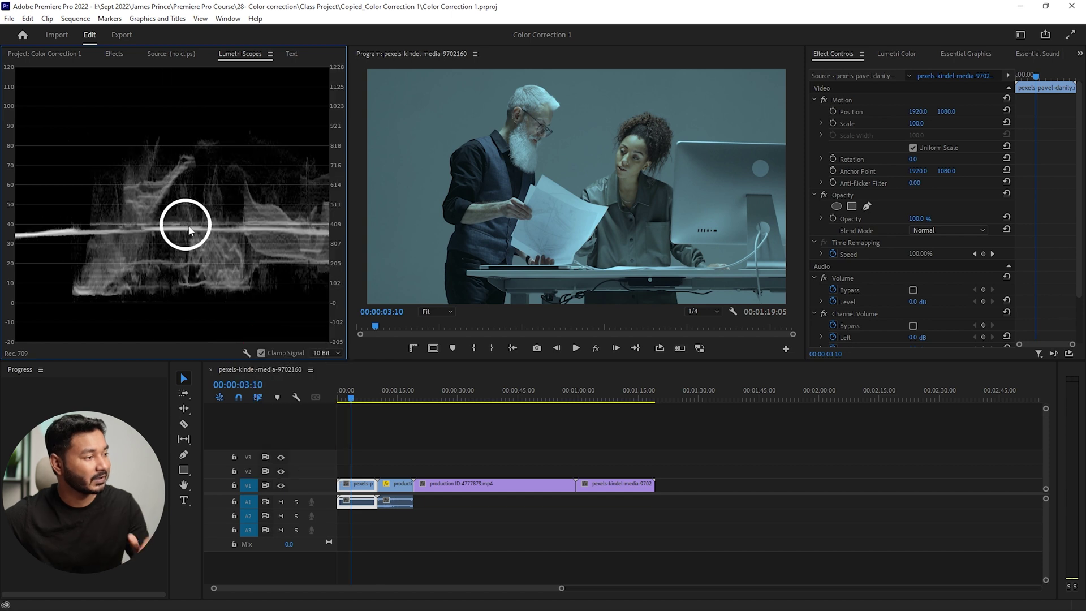
{"action": "left_click", "coordinate": [246, 353]}
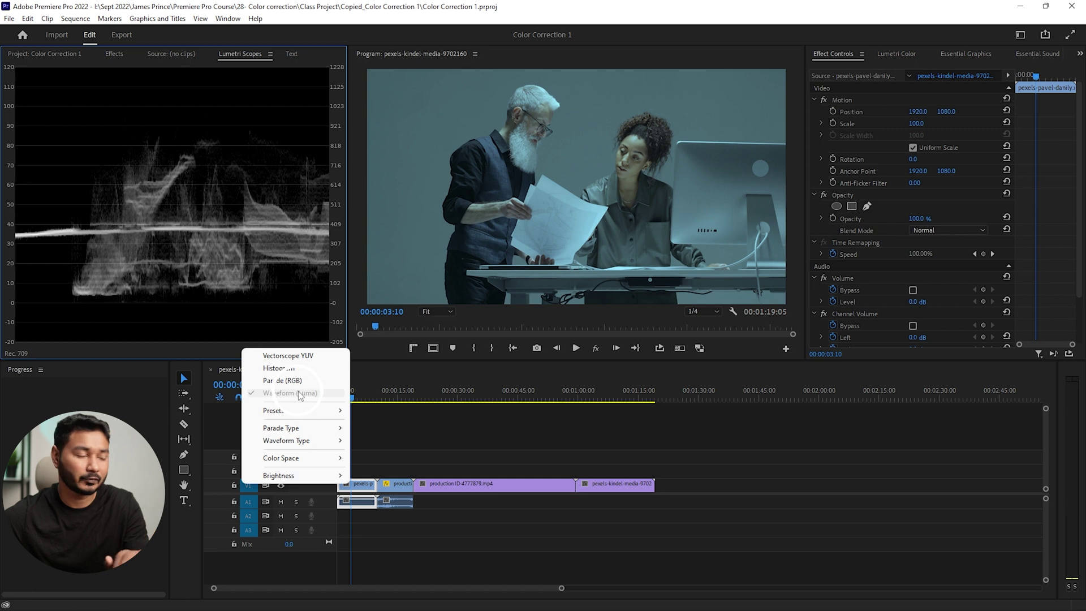
{"action": "mouse_move", "coordinate": [297, 441]}
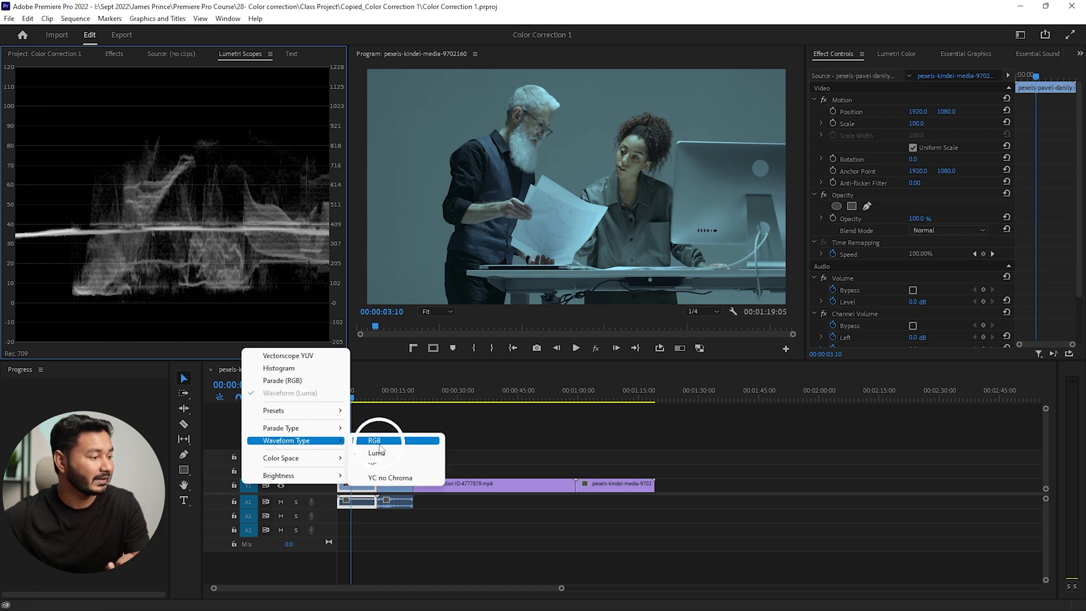
{"action": "left_click", "coordinate": [378, 441]}
{"action": "left_click", "coordinate": [245, 347]}
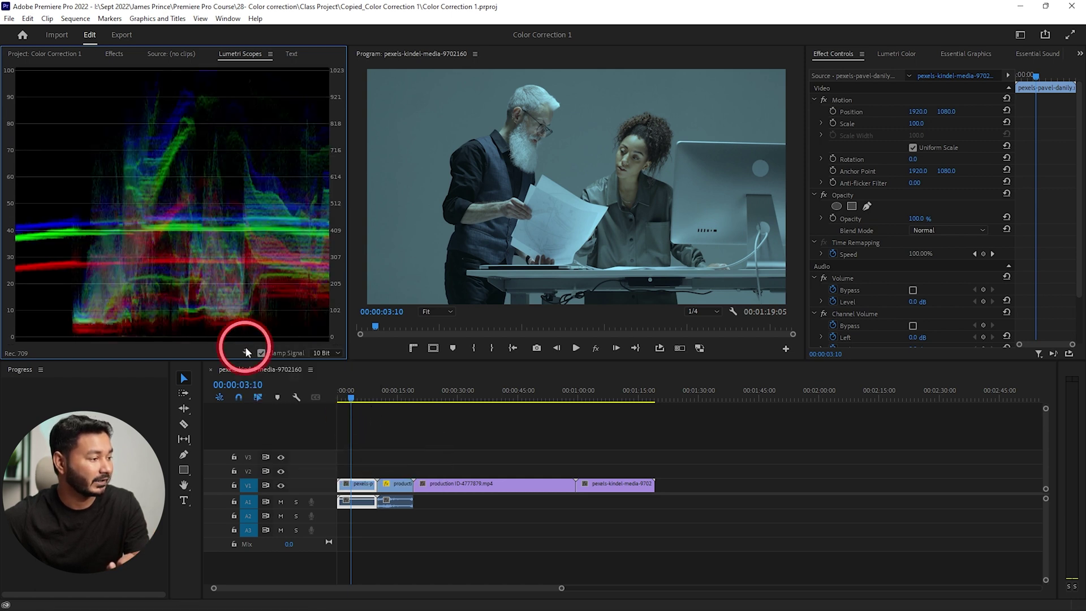
{"action": "mouse_move", "coordinate": [297, 440]}
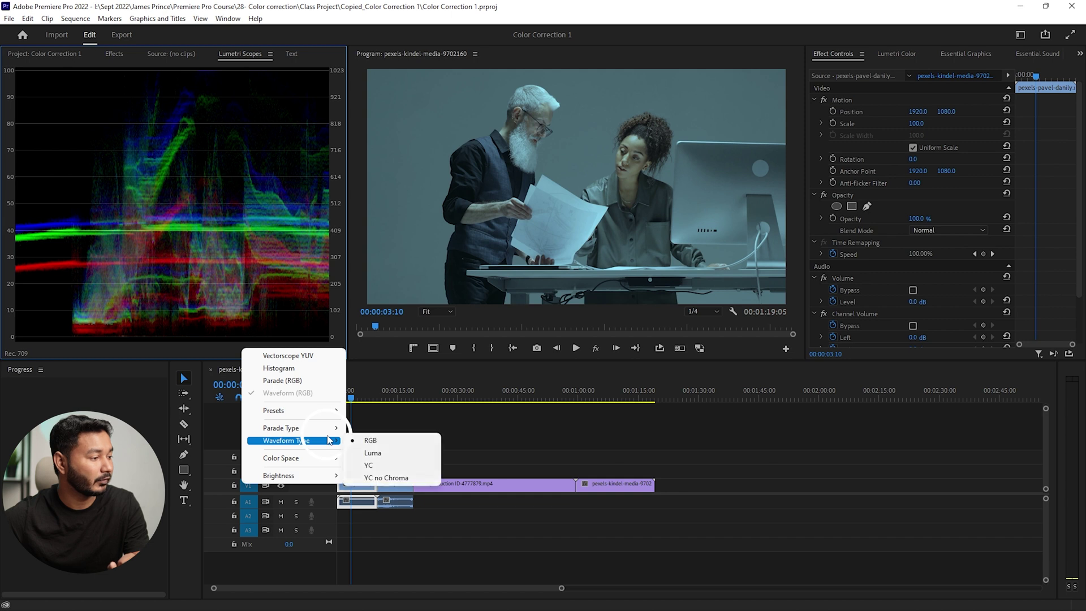
{"action": "left_click", "coordinate": [374, 454]}
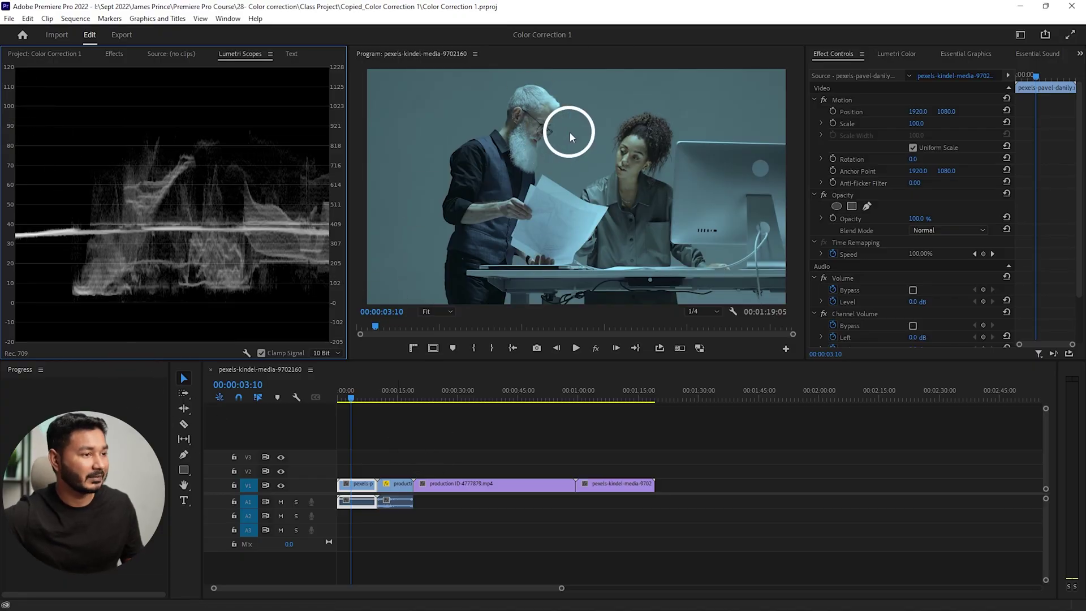
- With Lumetri Color and Scopes shown, raise the office clip's Exposure to 2.2
{"action": "left_click", "coordinate": [886, 54]}
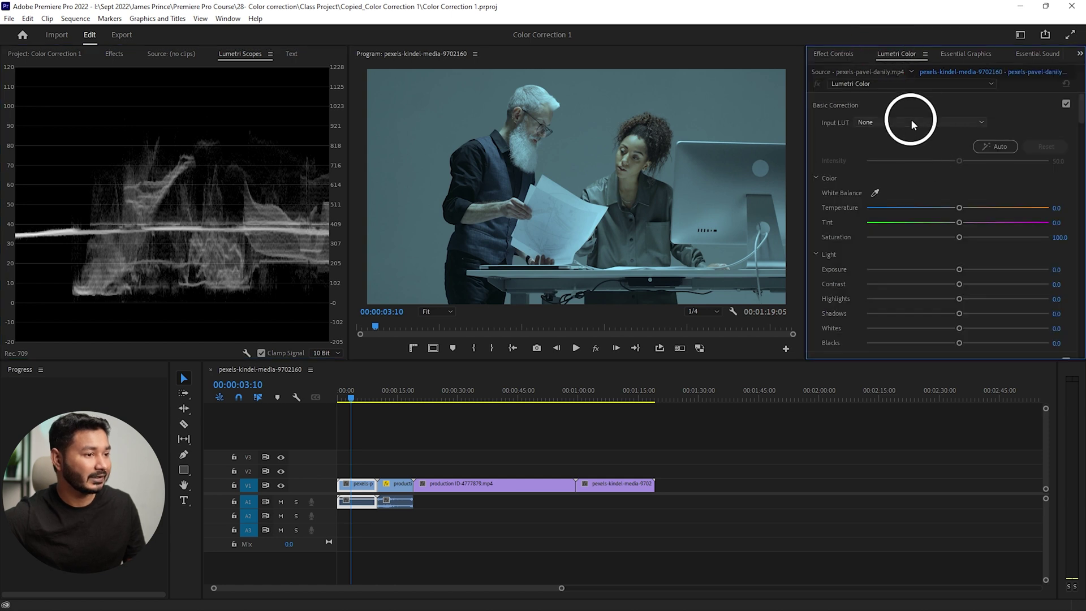
{"action": "left_click", "coordinate": [228, 18]}
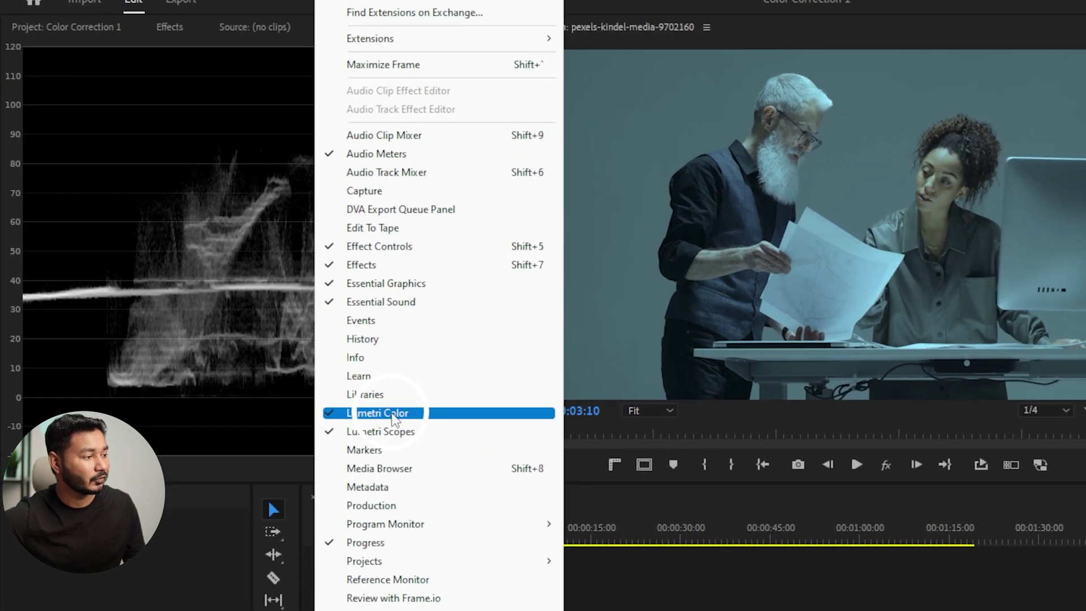
{"action": "left_click", "coordinate": [258, 326]}
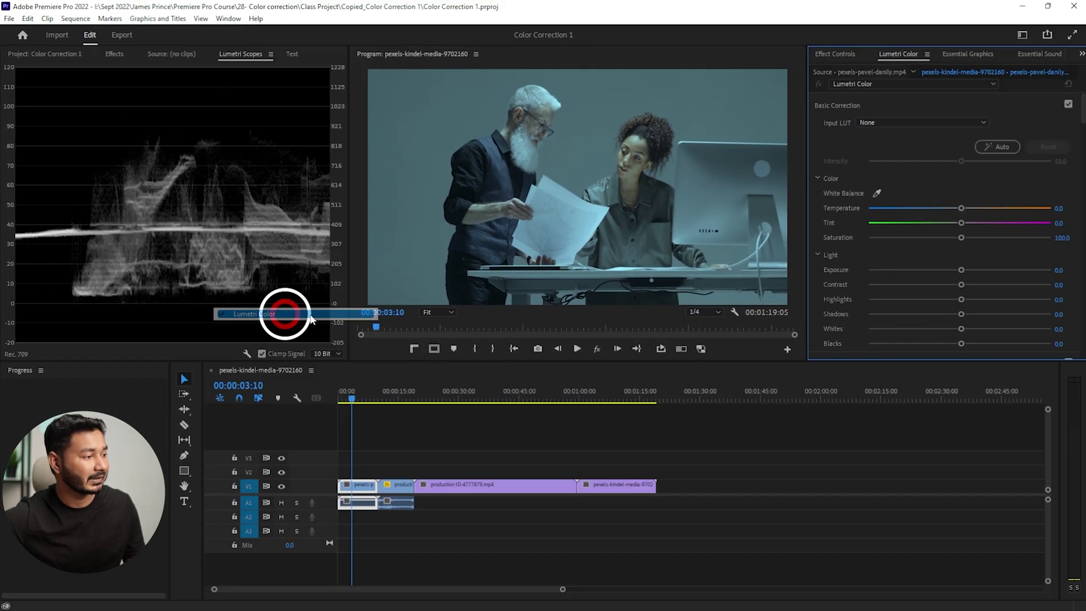
{"action": "left_click", "coordinate": [960, 270]}
{"action": "left_click_drag", "start_coordinate": [960, 271], "coordinate": [998, 270]}
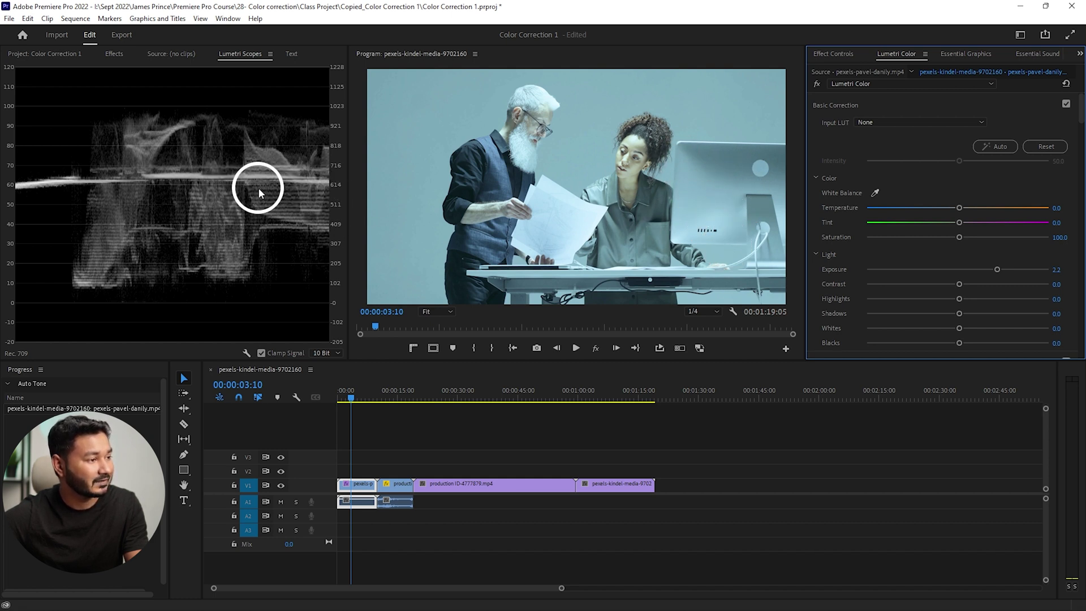
- Draw a closed four-point opacity pen mask around the sheet of paper
{"action": "left_click", "coordinate": [843, 55]}
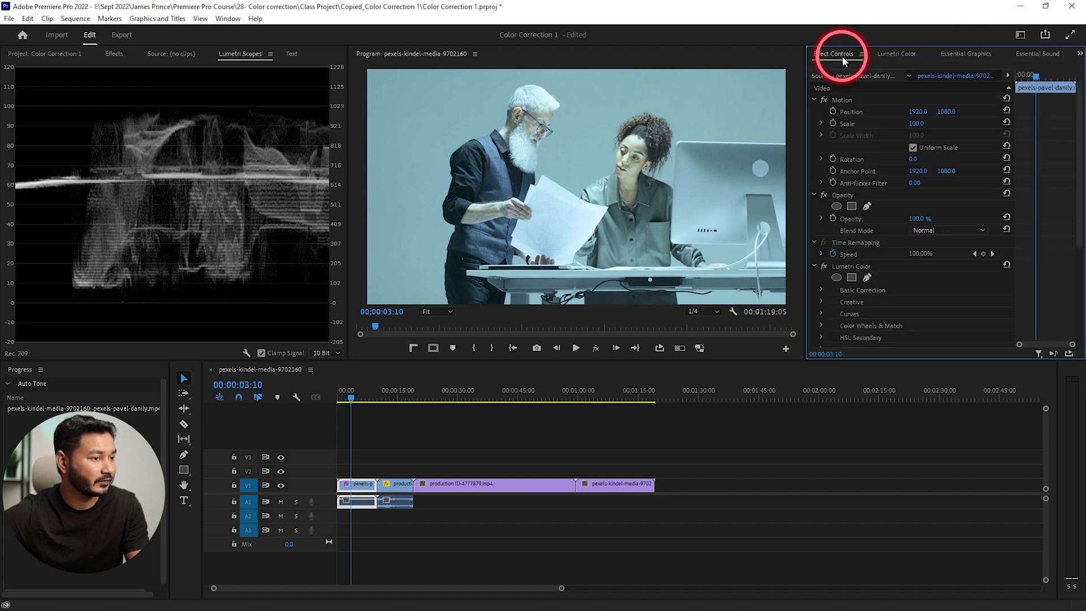
{"action": "left_click", "coordinate": [867, 206]}
{"action": "left_click", "coordinate": [538, 192]}
{"action": "left_click", "coordinate": [601, 213]}
{"action": "left_click", "coordinate": [568, 255]}
{"action": "left_click", "coordinate": [523, 240]}
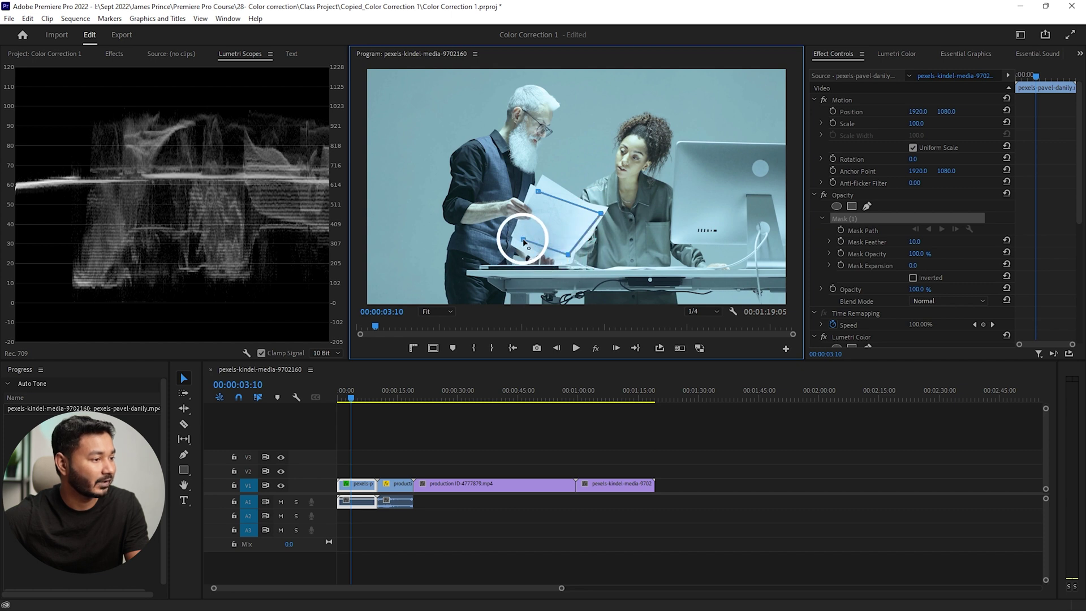
{"action": "left_click", "coordinate": [538, 192]}
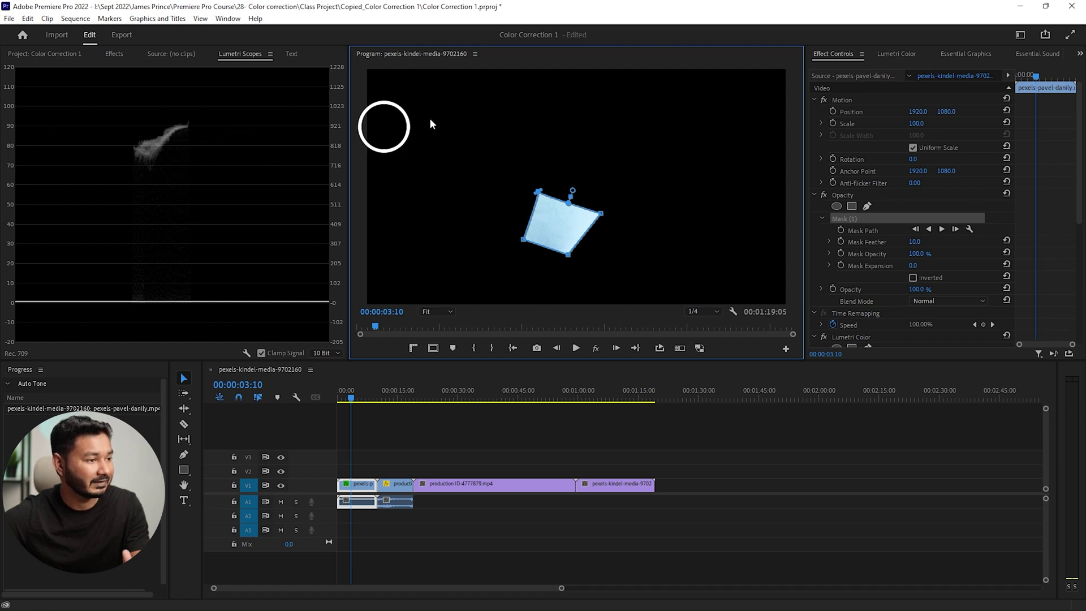
- Push Lumetri Exposure to 5.0 so the masked paper reads white
{"action": "left_click", "coordinate": [898, 55]}
{"action": "left_click_drag", "start_coordinate": [998, 272], "coordinate": [1071, 266]}
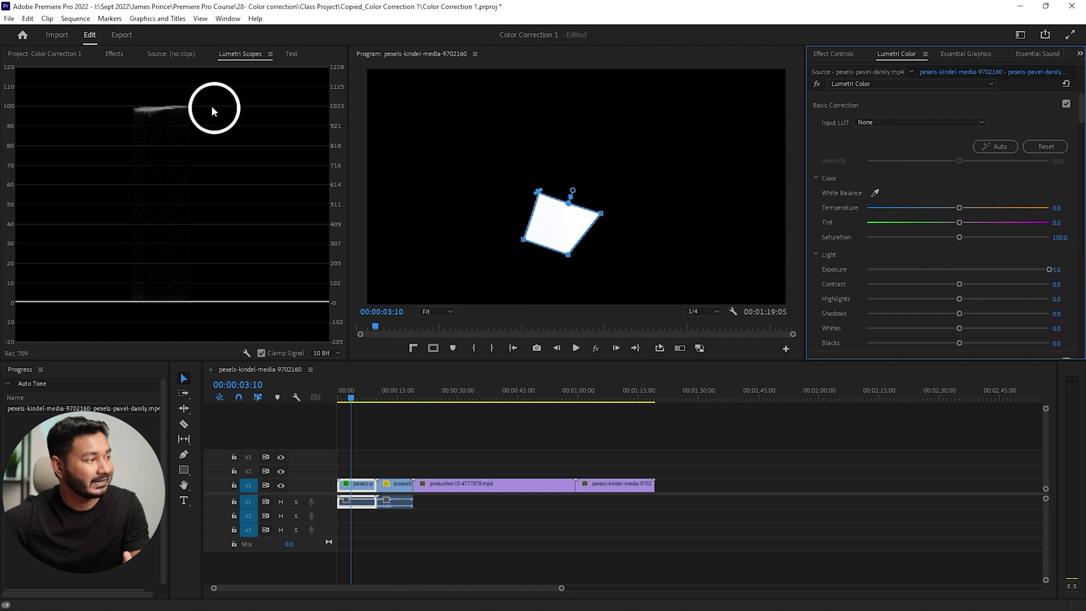
{"action": "left_click", "coordinate": [841, 56]}
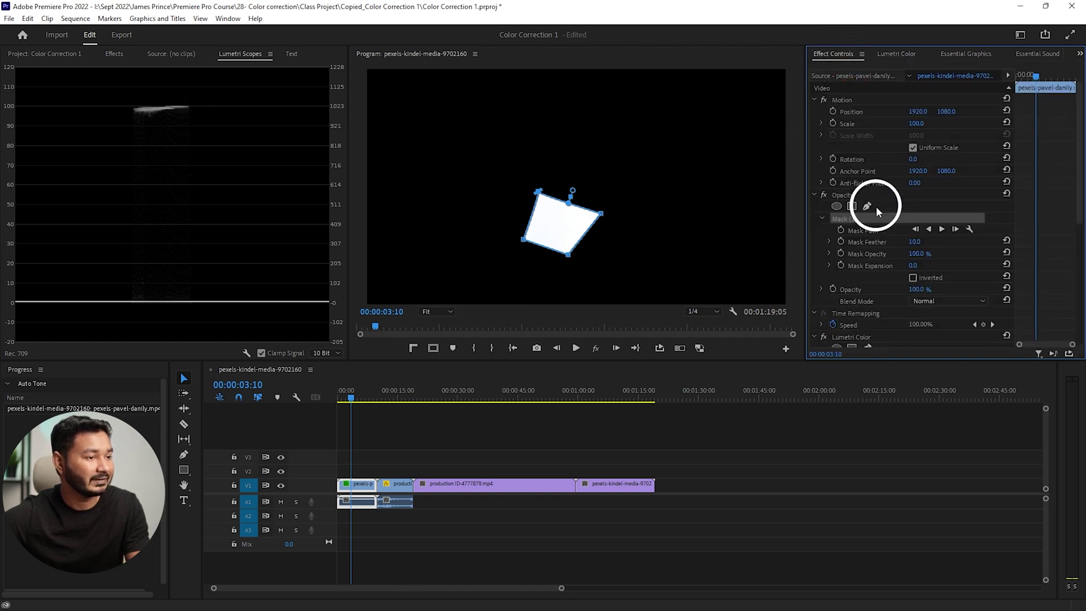
- Delete the paper mask and lower Exposure to 1.2
{"action": "key", "text": "Delete"}
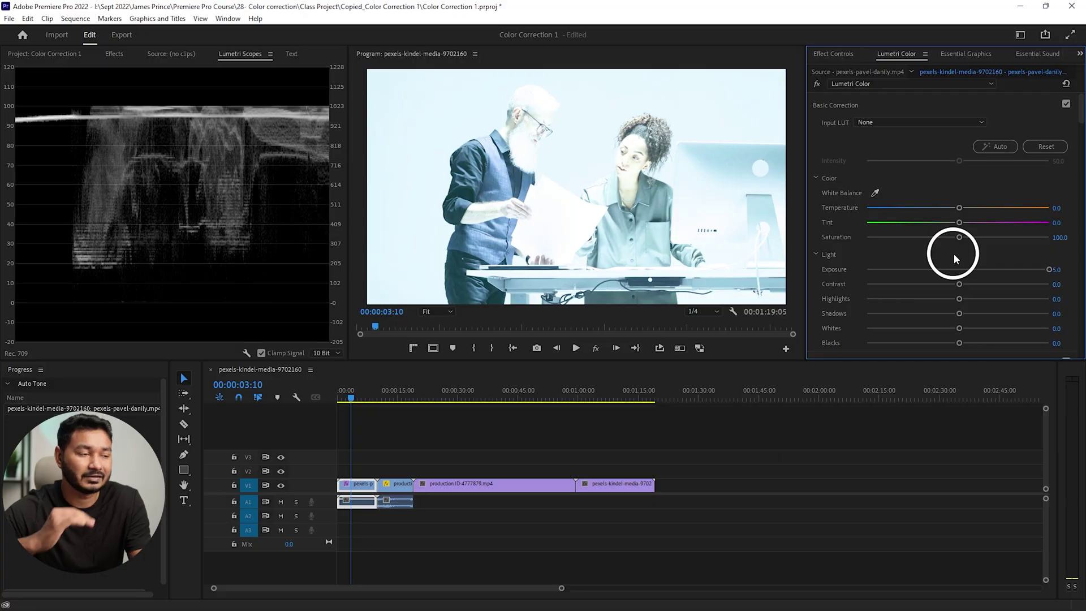
{"action": "left_click_drag", "start_coordinate": [1047, 269], "coordinate": [981, 278]}
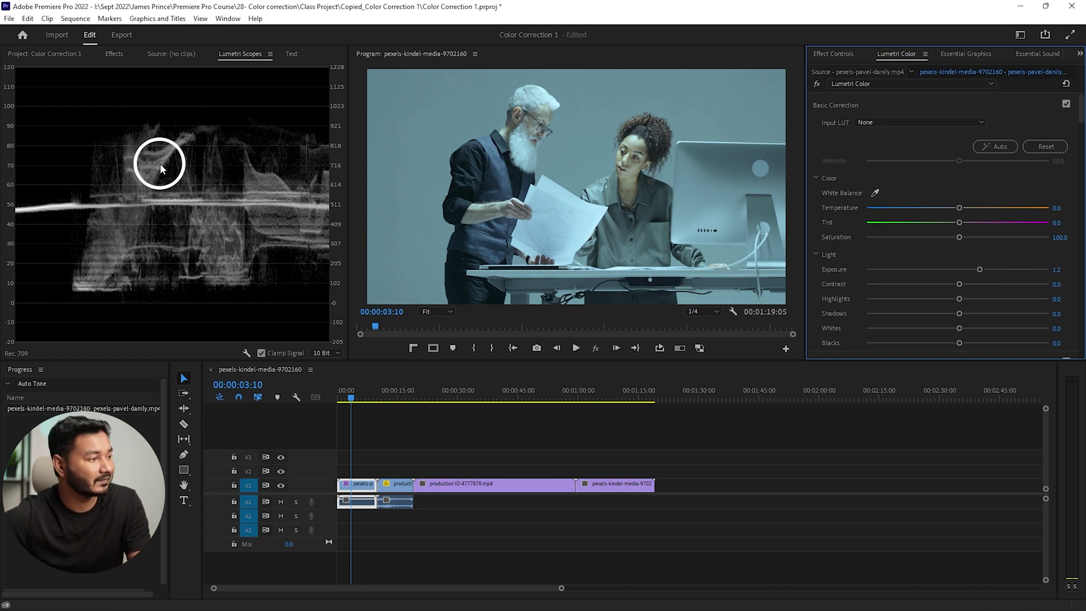
- Sweep Exposure down to -5.0 and back up, settling it at 1.4
{"action": "left_click_drag", "start_coordinate": [981, 272], "coordinate": [987, 274]}
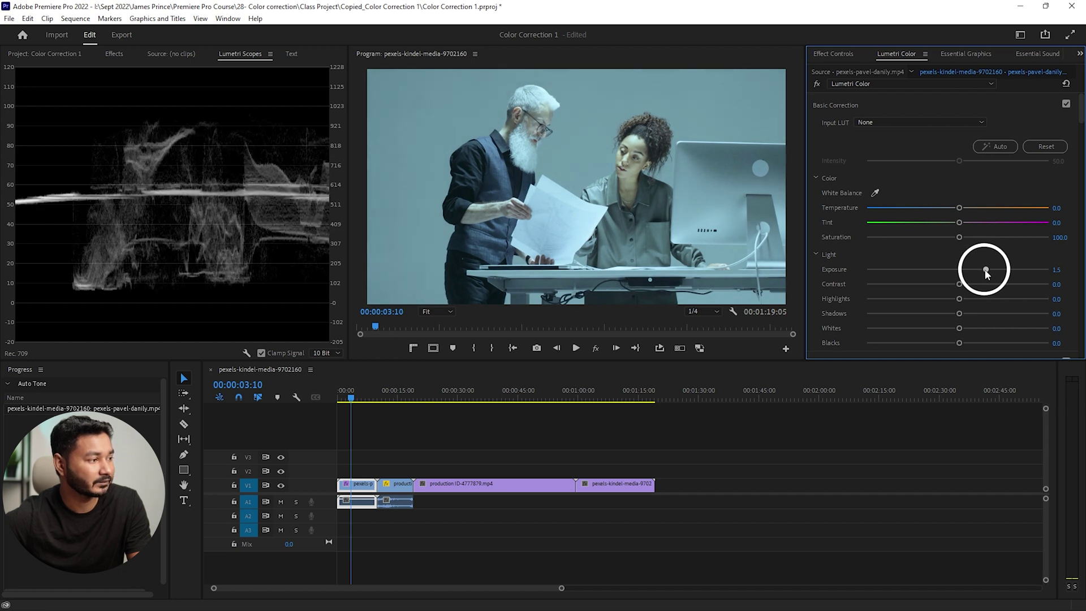
{"action": "left_click_drag", "start_coordinate": [988, 271], "coordinate": [858, 291]}
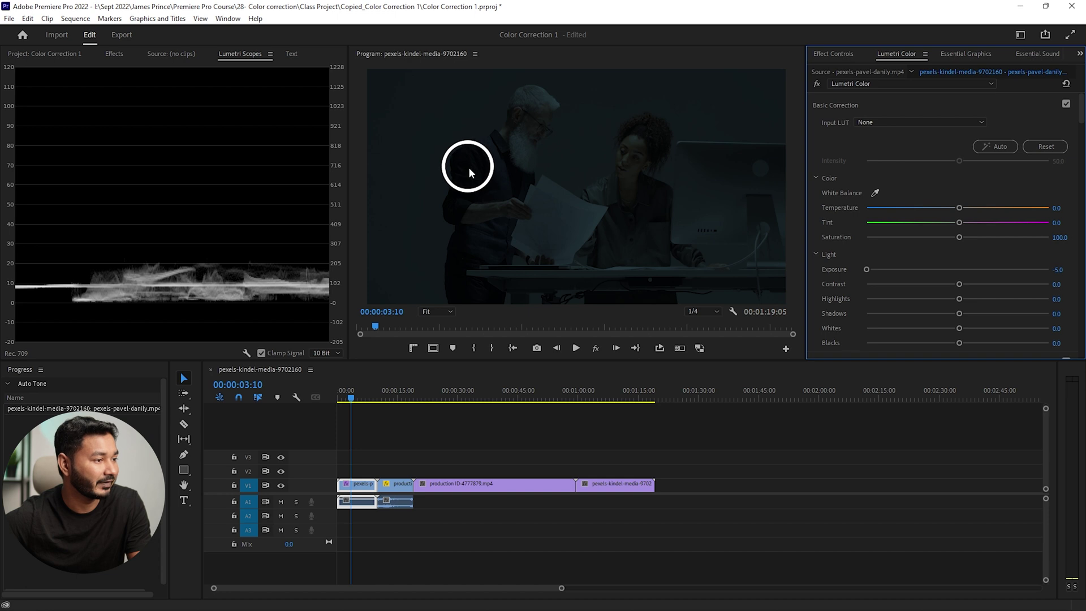
{"action": "left_click_drag", "start_coordinate": [868, 270], "coordinate": [935, 270]}
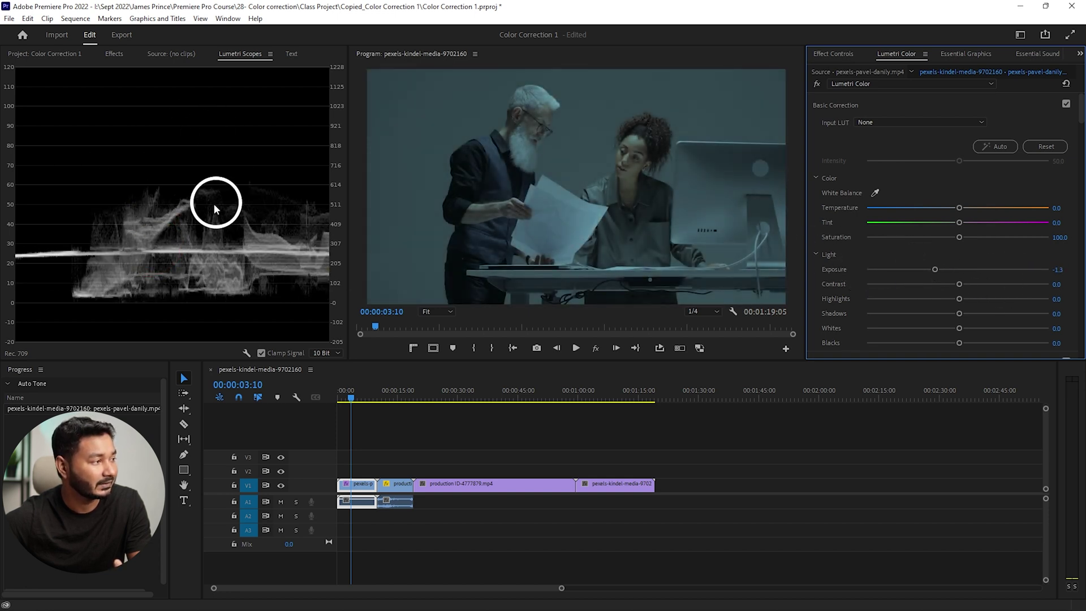
{"action": "left_click_drag", "start_coordinate": [934, 275], "coordinate": [984, 272]}
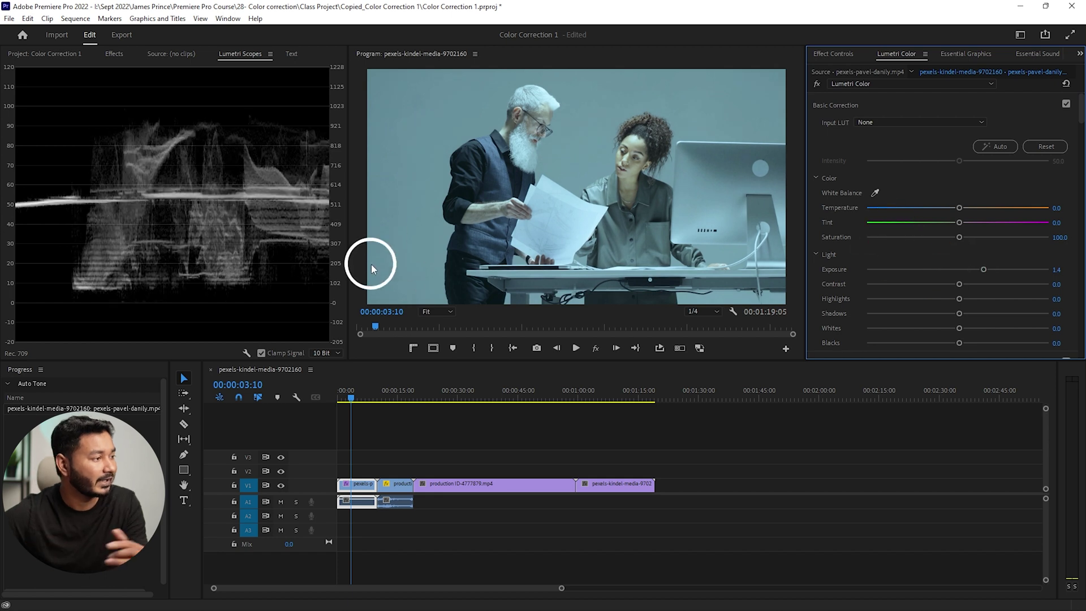
- Set Exposure 1.1, Contrast 15.2, Highlights -0.9, Shadows 13.3 and Whites -4.0
{"action": "mouse_move", "coordinate": [961, 286]}
{"action": "left_mouse_down"}
{"action": "mouse_move", "coordinate": [970, 284]}
{"action": "mouse_move", "coordinate": [951, 298]}
{"action": "mouse_move", "coordinate": [961, 300]}
{"action": "mouse_move", "coordinate": [930, 299]}
{"action": "mouse_move", "coordinate": [955, 299]}
{"action": "left_mouse_up"}
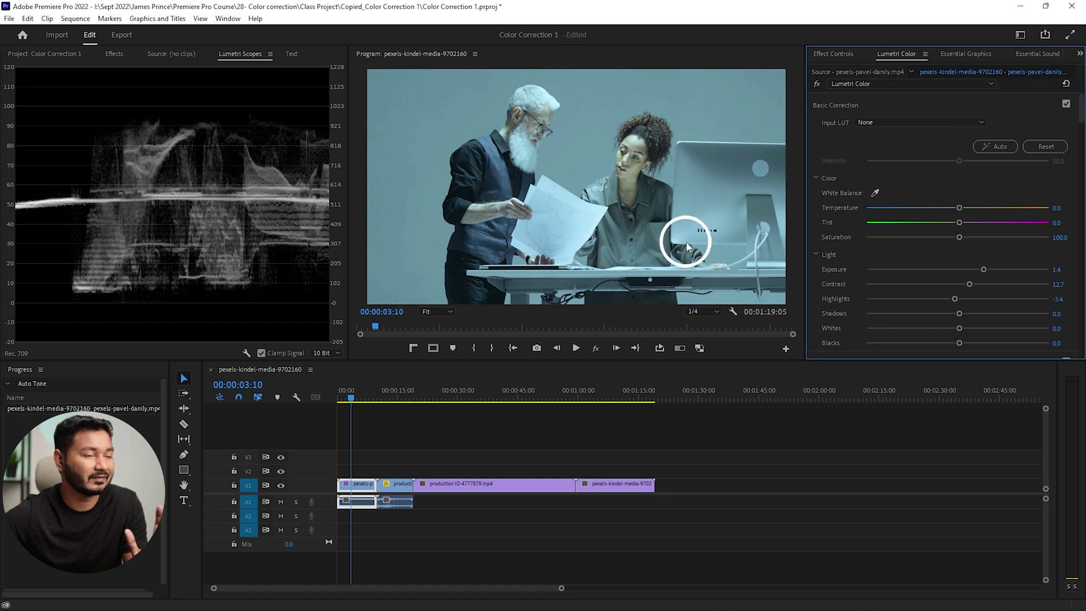
{"action": "left_click_drag", "start_coordinate": [955, 299], "coordinate": [971, 316]}
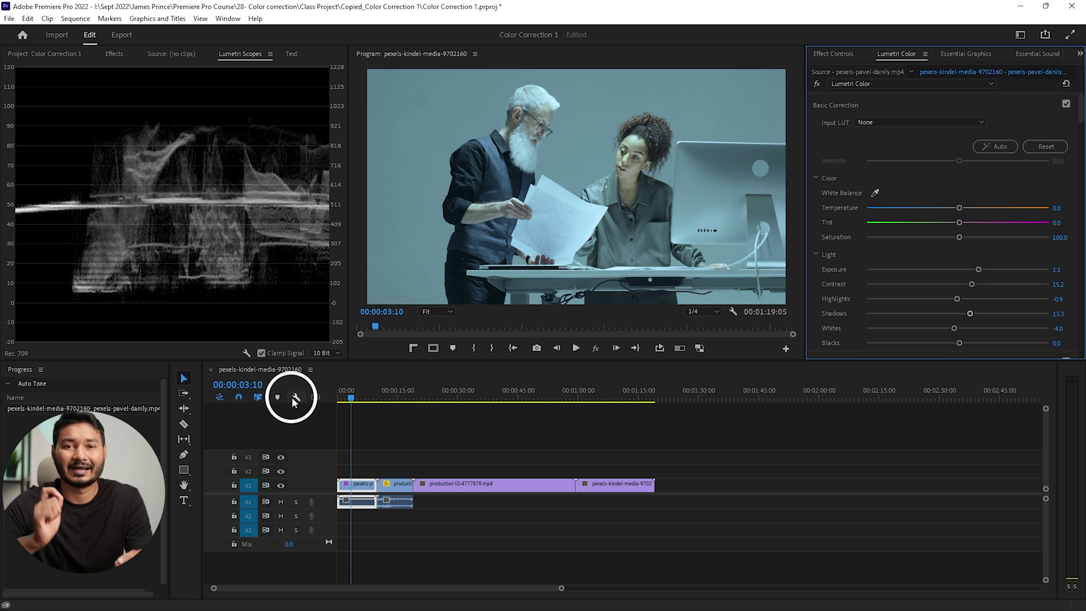
- Show Vectorscope YUV in Lumetri Scopes and turn off Waveform (Luma)
{"action": "left_click", "coordinate": [245, 352]}
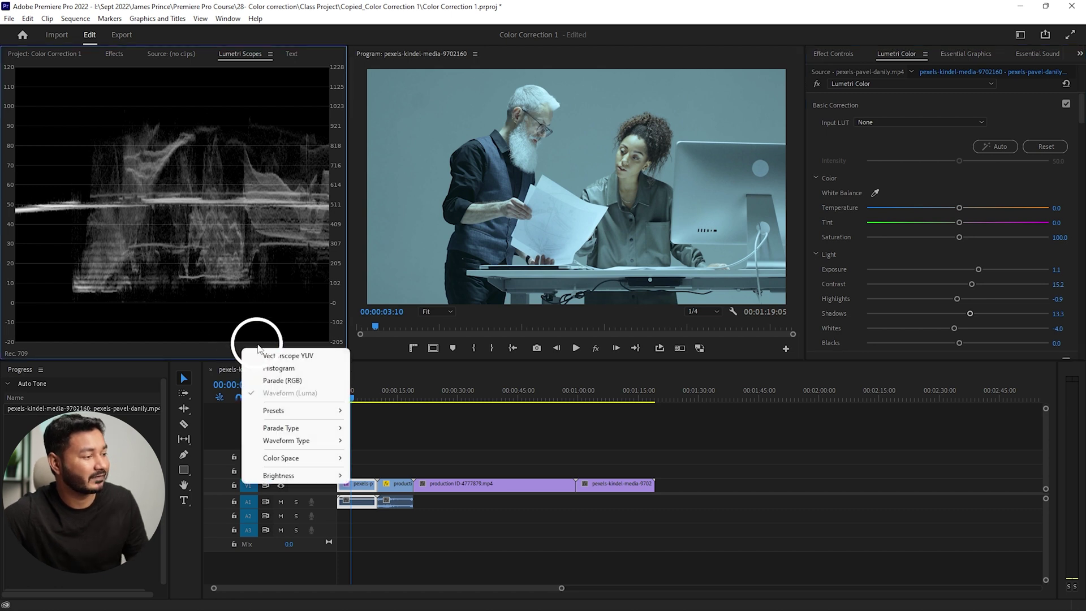
{"action": "left_click", "coordinate": [258, 351]}
{"action": "left_click", "coordinate": [246, 355]}
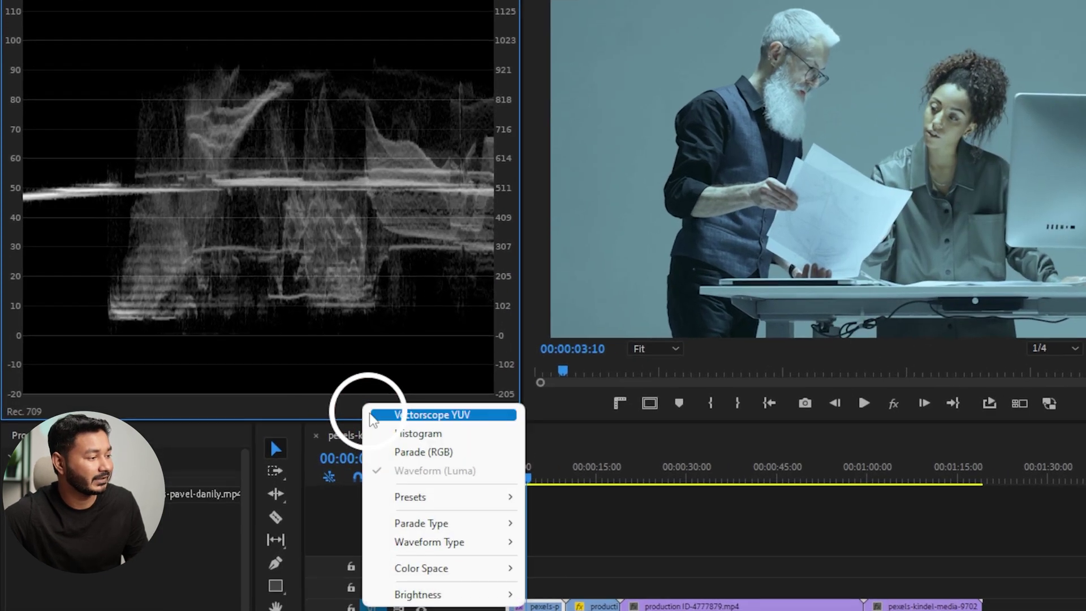
{"action": "left_click", "coordinate": [265, 360]}
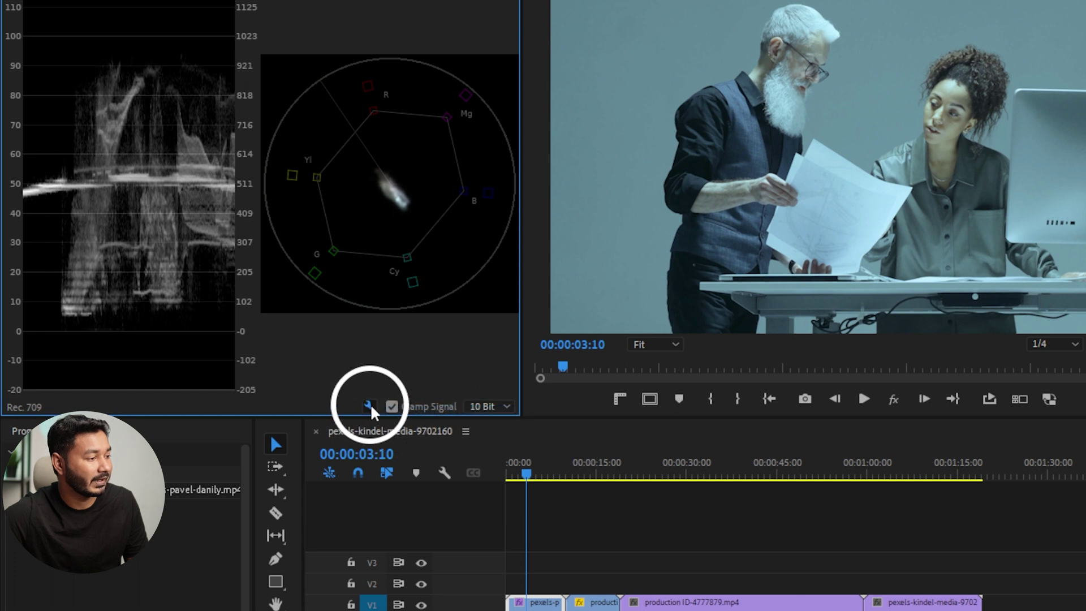
{"action": "left_click", "coordinate": [370, 403]}
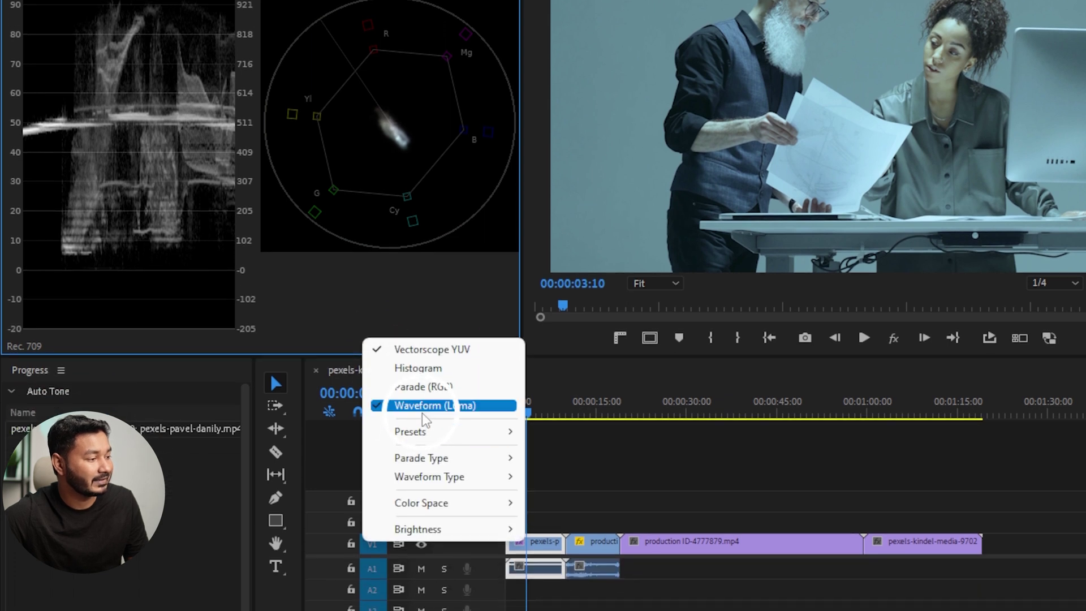
{"action": "left_click", "coordinate": [422, 406]}
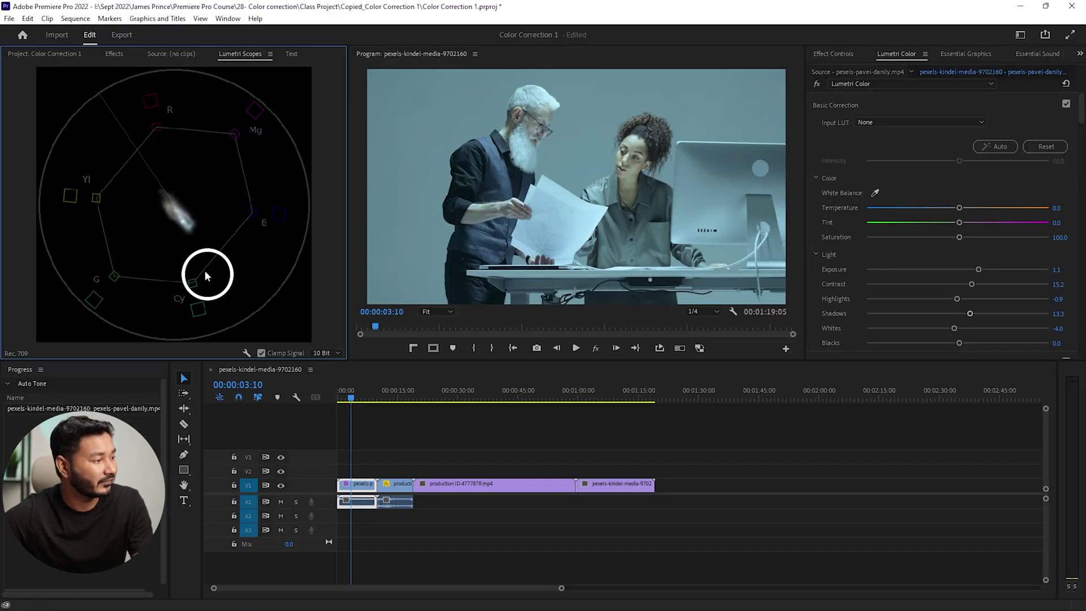
{"action": "double_click", "coordinate": [169, 205]}
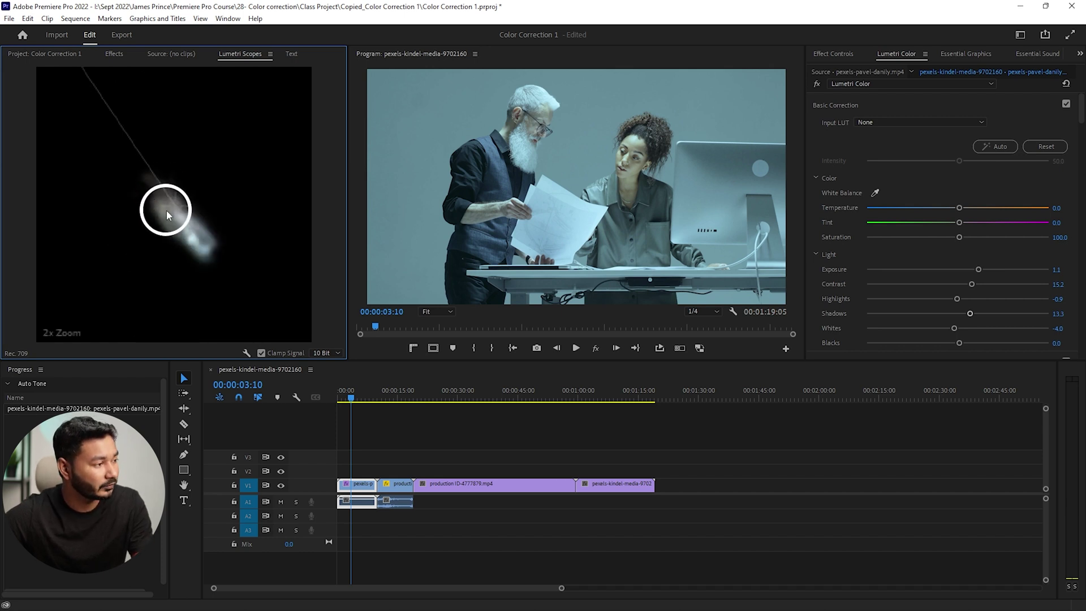
{"action": "double_click", "coordinate": [167, 209]}
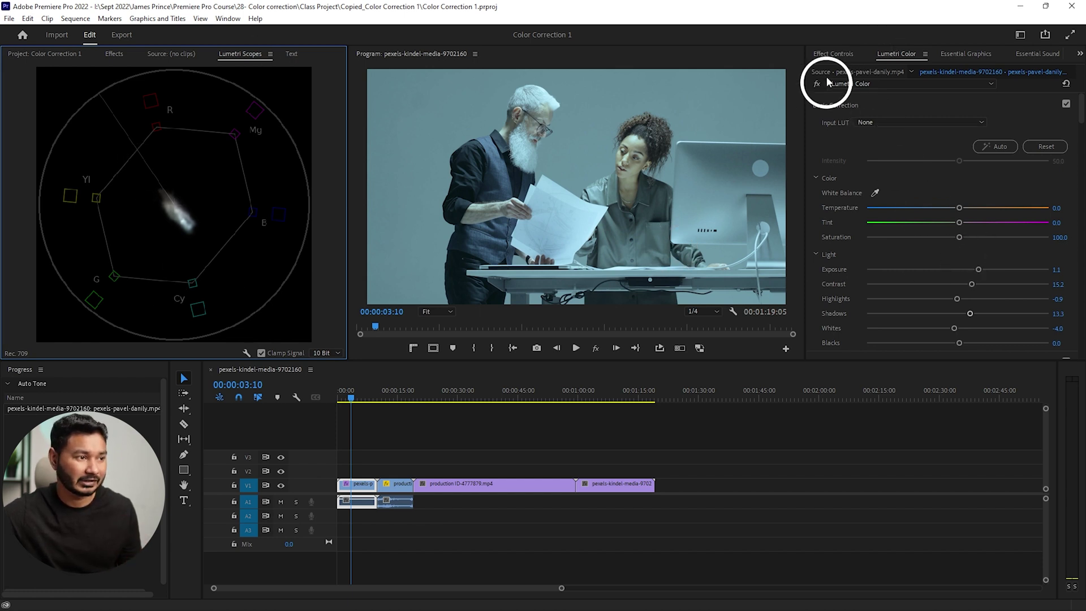
- Show the Effect Controls panel for the clip
{"action": "left_click", "coordinate": [830, 53]}
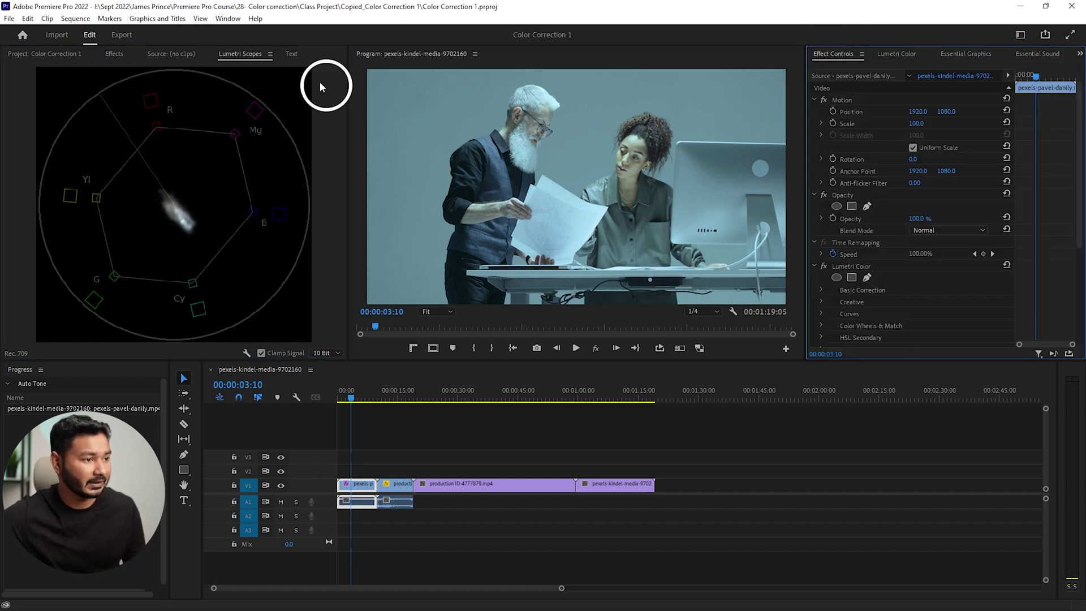
{"action": "left_click", "coordinate": [231, 18]}
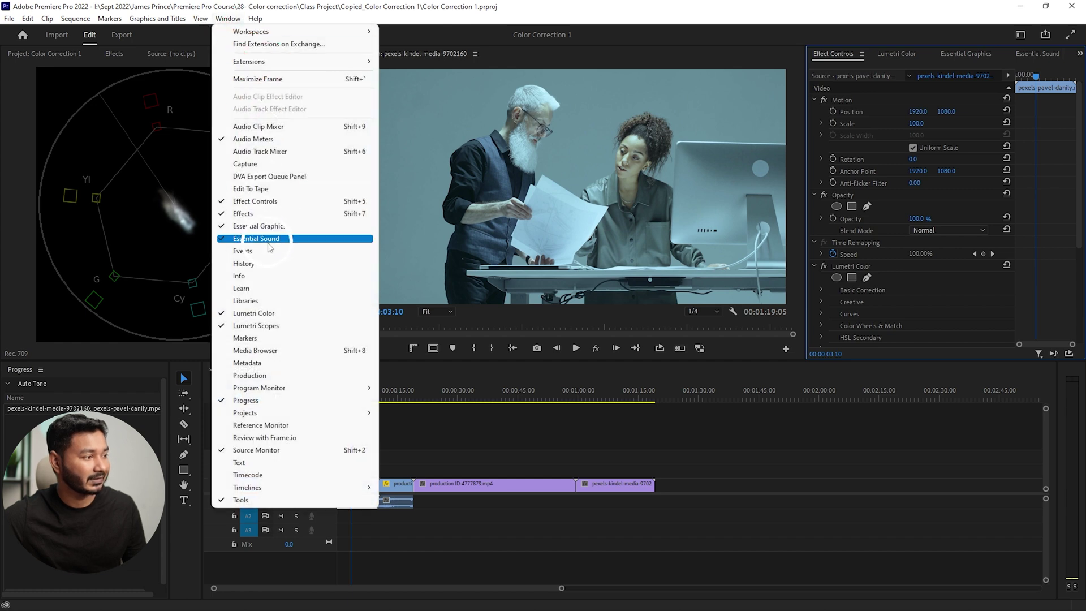
{"action": "left_click", "coordinate": [267, 201]}
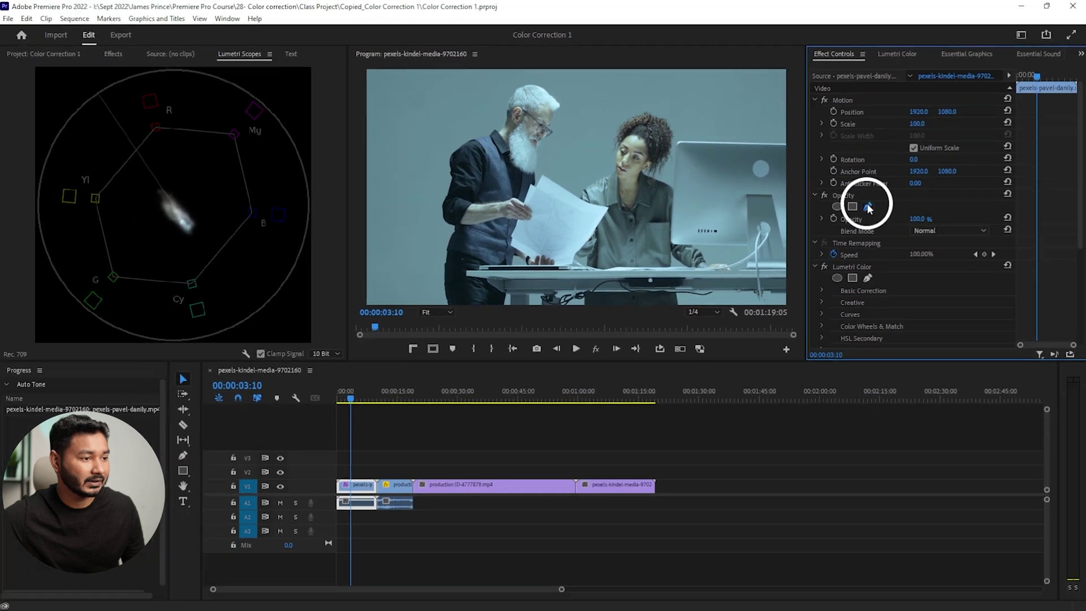
- Begin an Opacity pen mask with curved points around the woman's forehead
{"action": "left_click", "coordinate": [890, 310]}
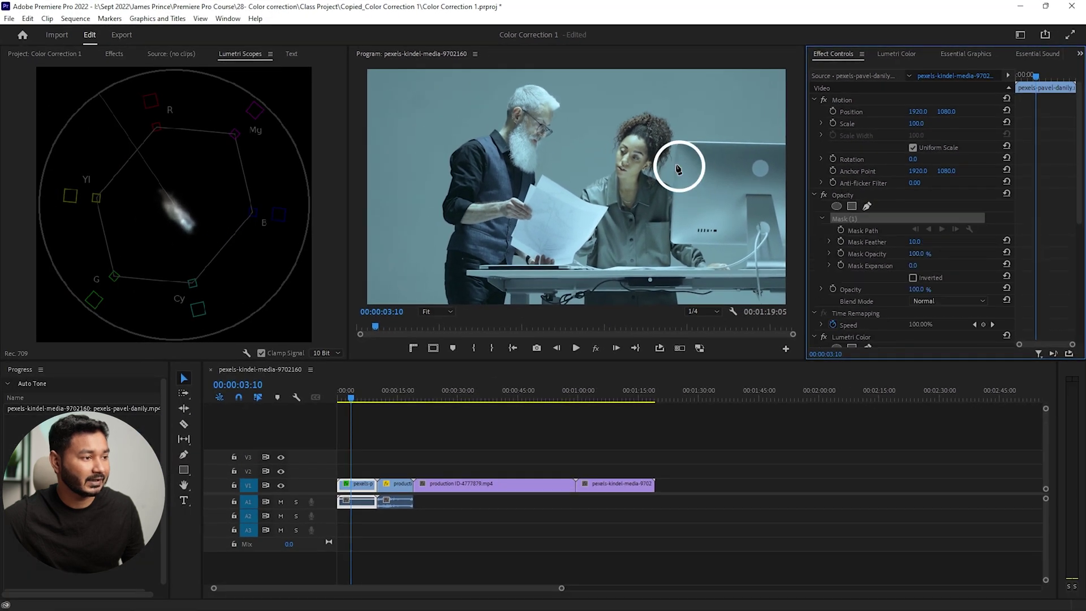
{"action": "left_click", "coordinate": [639, 139]}
{"action": "left_click_drag", "start_coordinate": [624, 142], "coordinate": [633, 155]}
{"action": "left_click", "coordinate": [643, 149]}
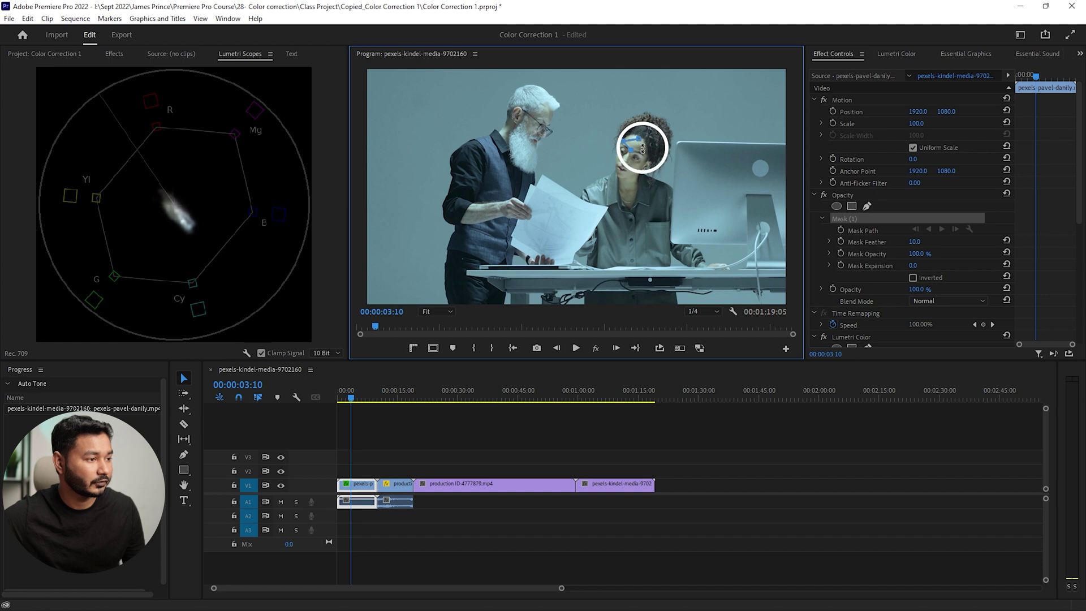
{"action": "left_click_drag", "start_coordinate": [646, 146], "coordinate": [646, 145]}
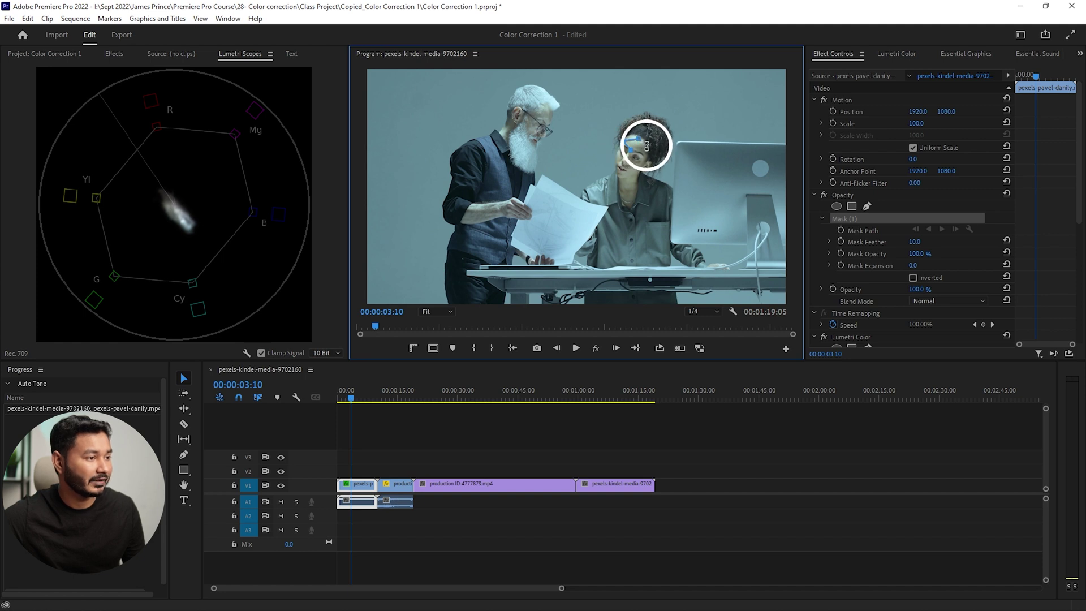
{"action": "left_click", "coordinate": [435, 312]}
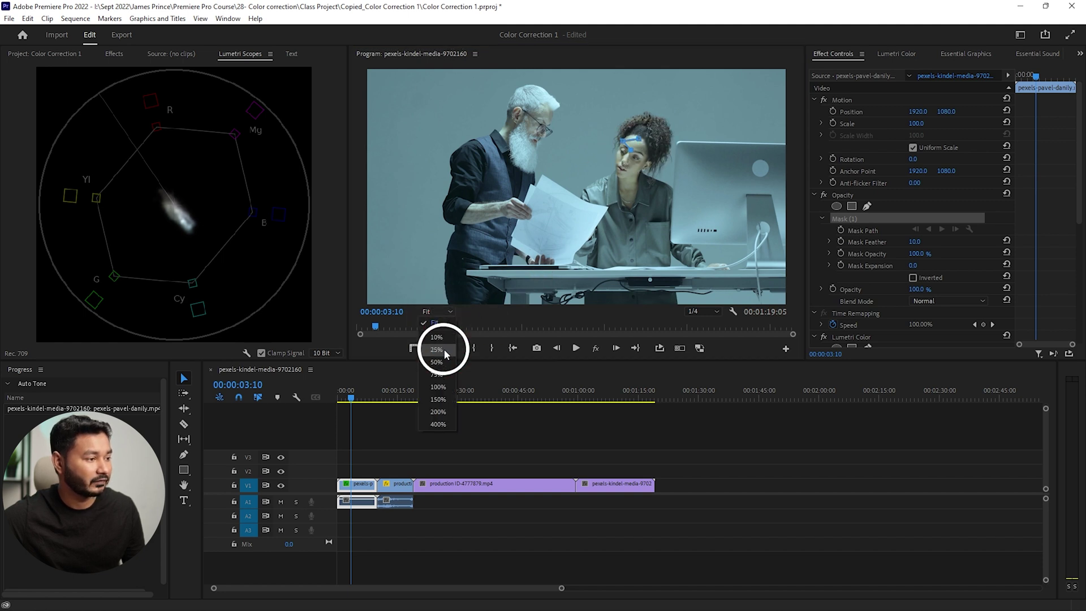
- Set the Program view to 25% and close the mask around the woman's face
{"action": "left_click", "coordinate": [436, 349]}
{"action": "left_click", "coordinate": [662, 121]}
{"action": "left_click", "coordinate": [660, 122]}
{"action": "left_click", "coordinate": [638, 127]}
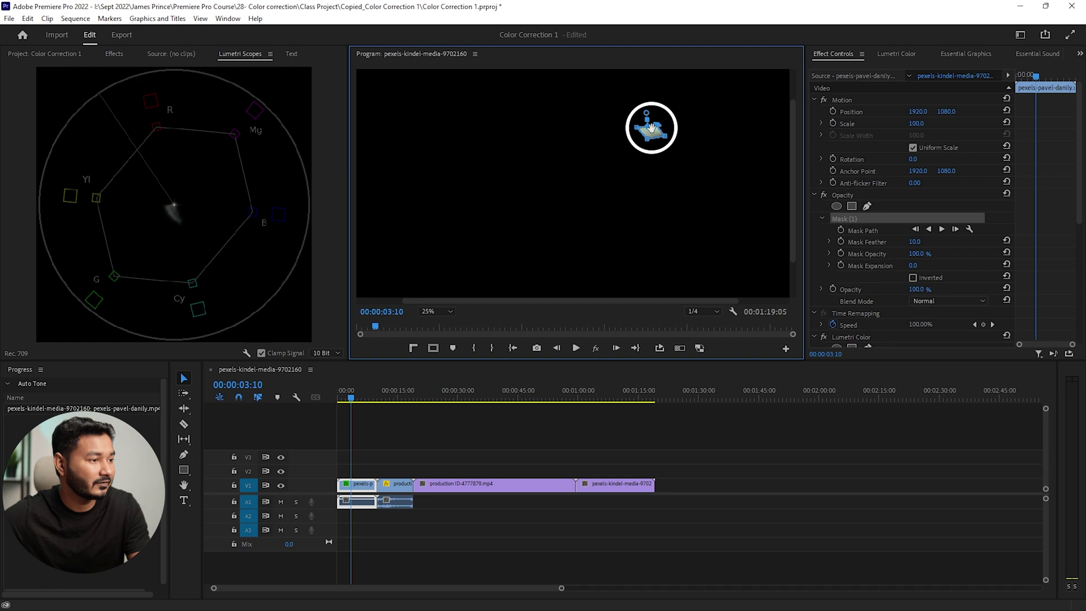
- Warm the masked face to Temperature 51.7 and Tint 30.0 in Lumetri Color
{"action": "left_click", "coordinate": [895, 55]}
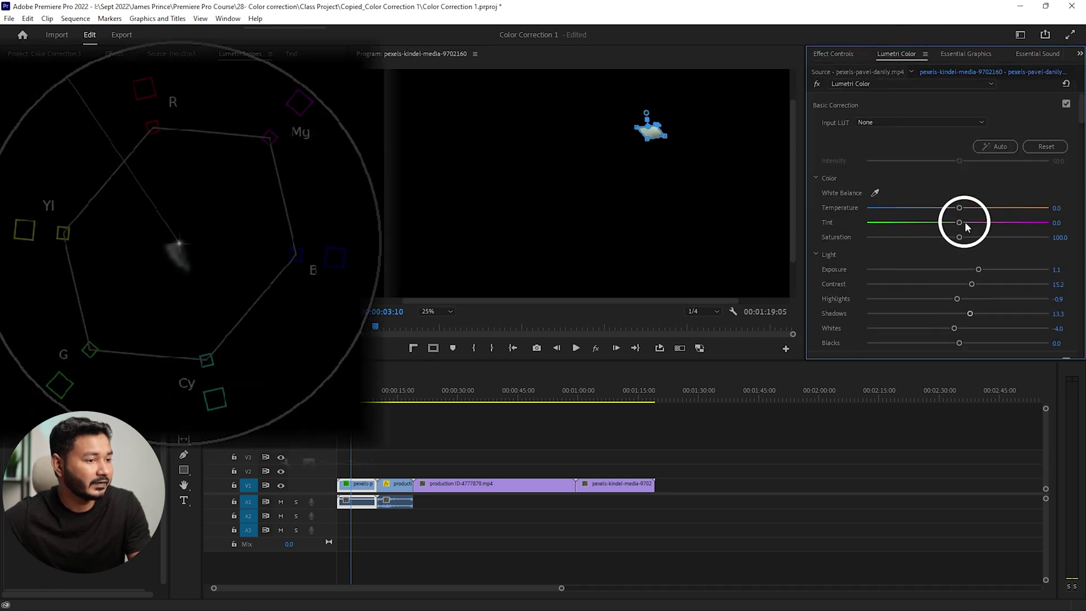
{"action": "mouse_move", "coordinate": [960, 223]}
{"action": "left_mouse_down"}
{"action": "mouse_move", "coordinate": [994, 223]}
{"action": "mouse_move", "coordinate": [927, 224]}
{"action": "mouse_move", "coordinate": [982, 224]}
{"action": "left_mouse_up"}
{"action": "mouse_move", "coordinate": [961, 208]}
{"action": "left_mouse_down"}
{"action": "mouse_move", "coordinate": [1005, 214]}
{"action": "mouse_move", "coordinate": [988, 225]}
{"action": "left_mouse_up"}
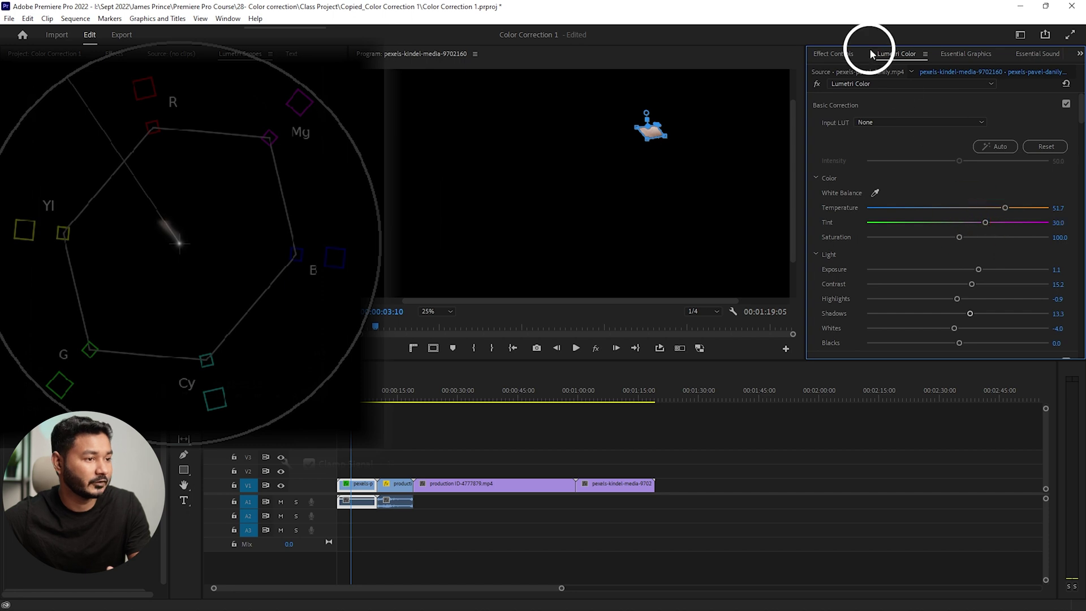
{"action": "left_click", "coordinate": [838, 54]}
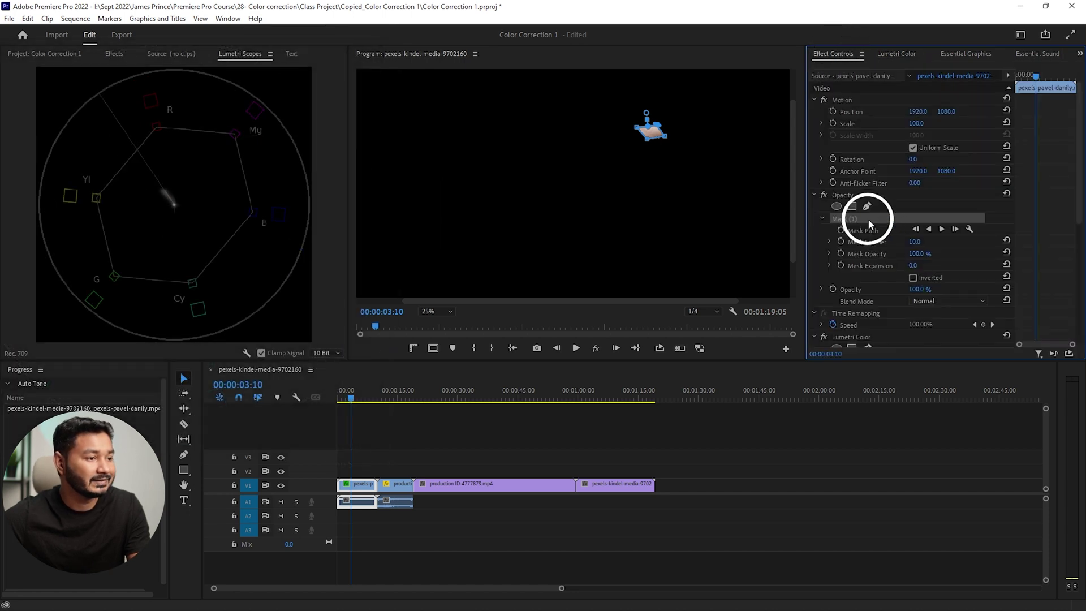
- Delete the face mask, set the Program monitor to Fit, and scrub to the woman clip
{"action": "key", "text": "Delete"}
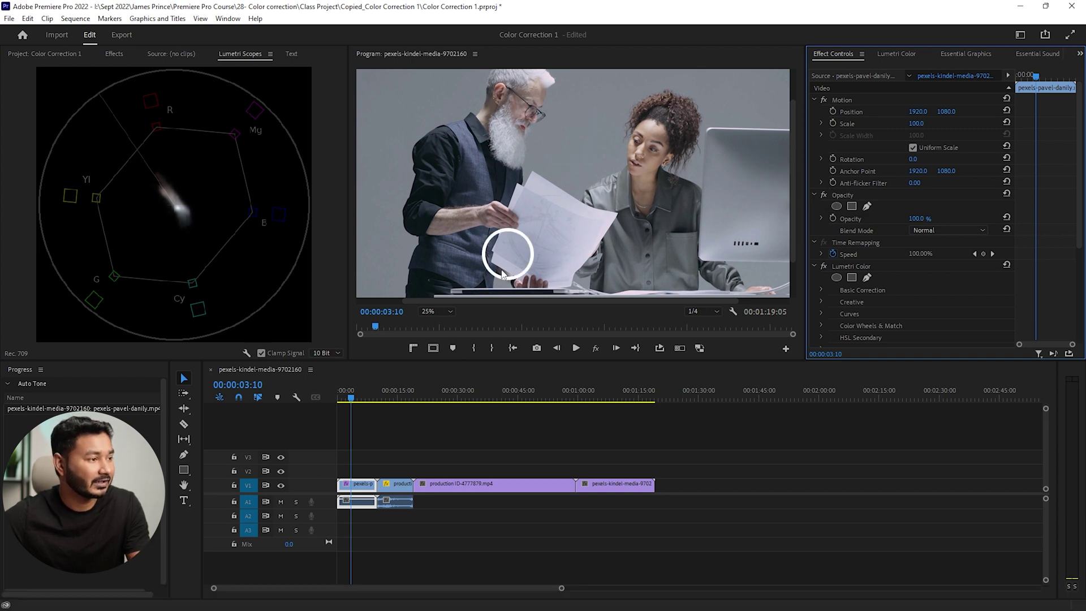
{"action": "left_click", "coordinate": [433, 310]}
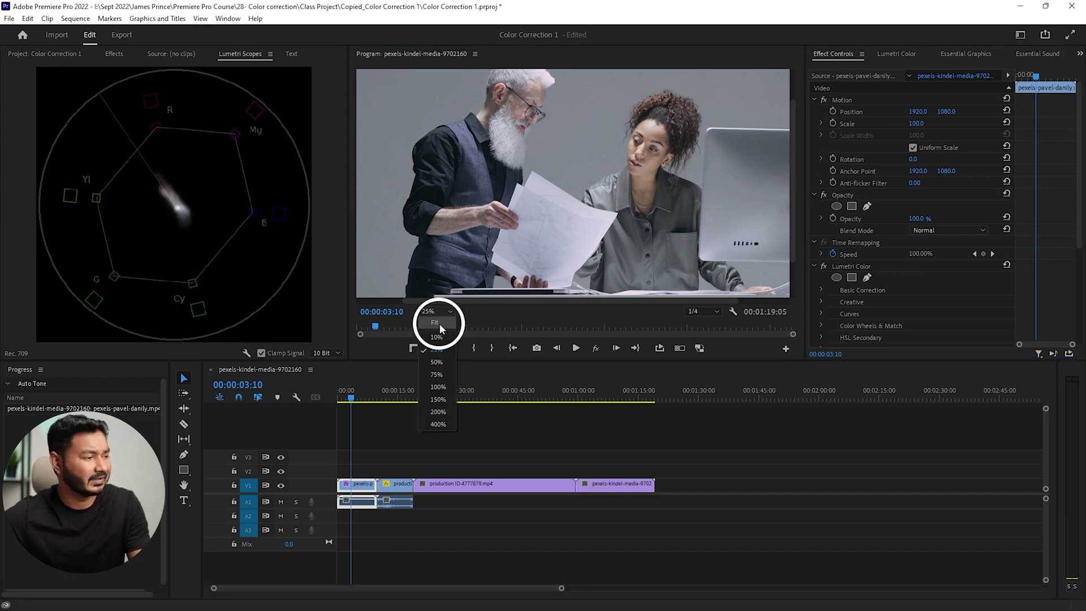
{"action": "left_click", "coordinate": [439, 323]}
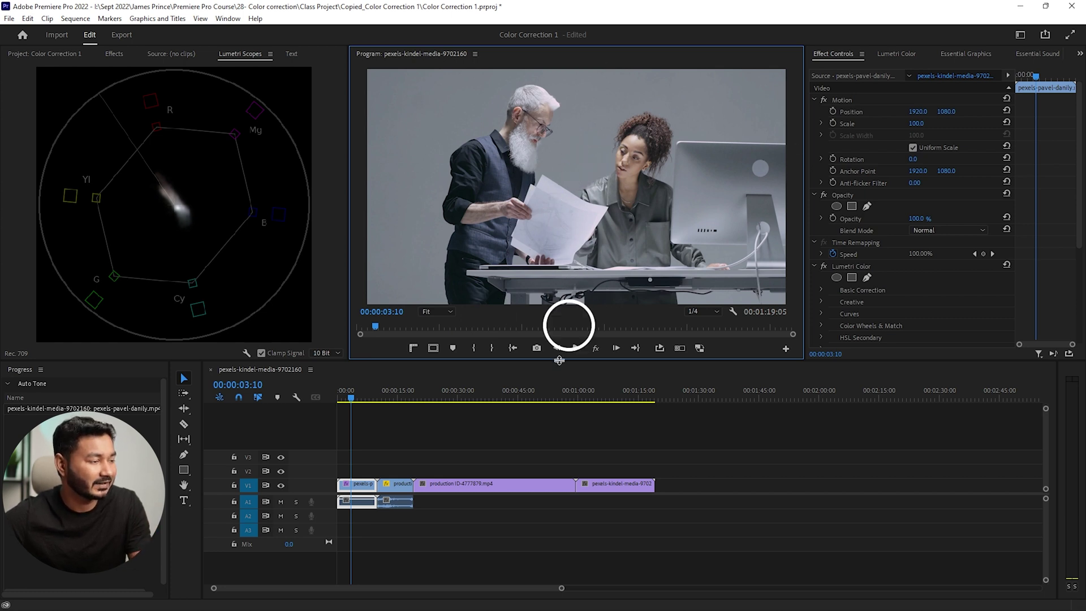
{"action": "left_click_drag", "start_coordinate": [397, 393], "coordinate": [405, 398]}
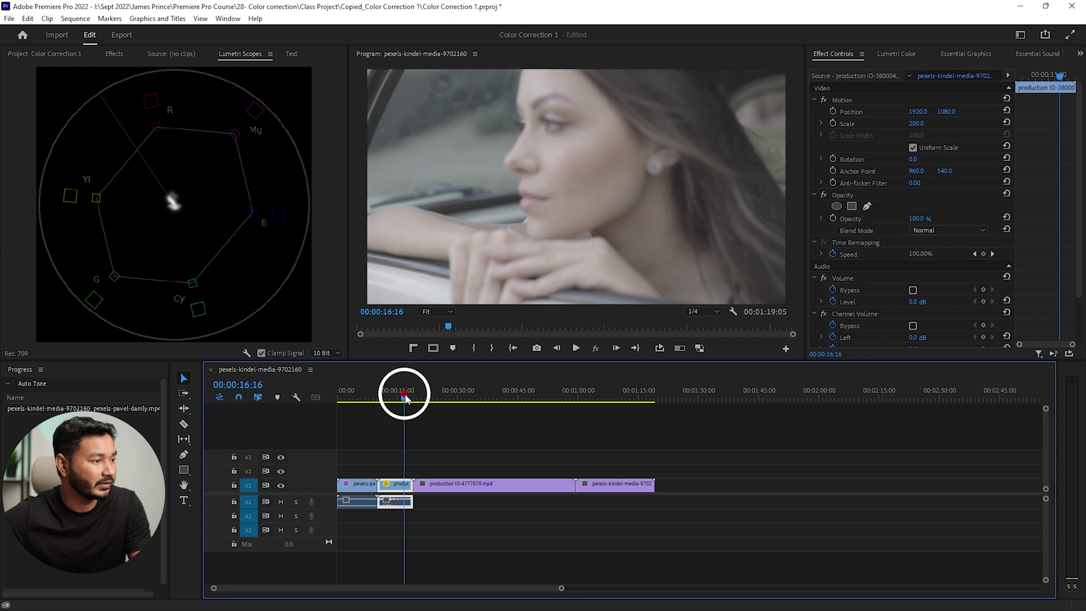
- Set Lumetri Contrast to 62.2 and Creative Saturation to 164.1 on the car-window close-up
{"action": "left_click", "coordinate": [895, 54]}
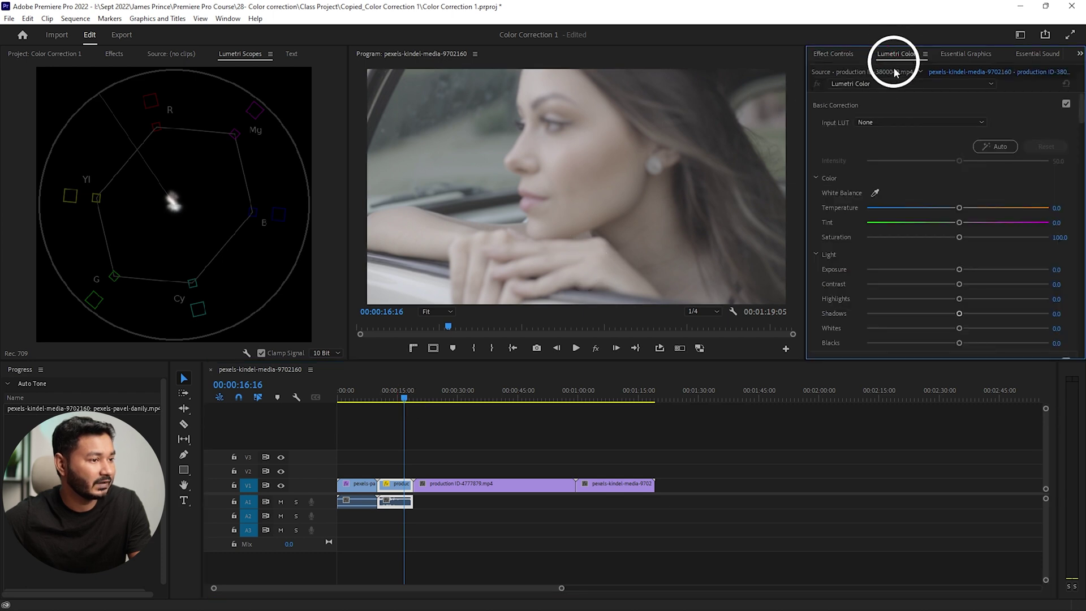
{"action": "key", "text": "space"}
{"action": "key", "text": "space"}
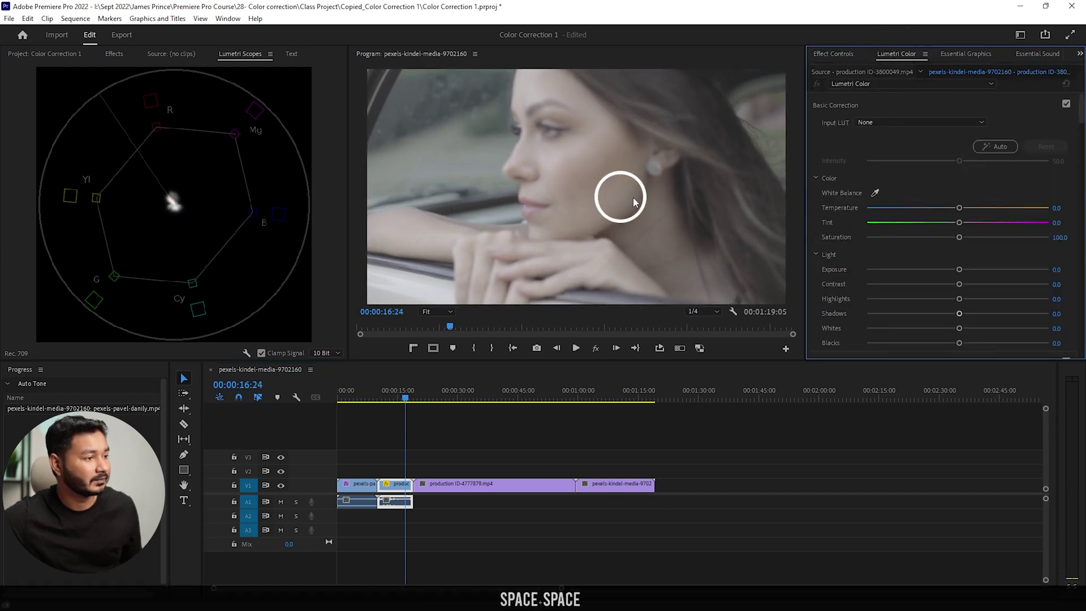
{"action": "left_click_drag", "start_coordinate": [960, 285], "coordinate": [1015, 284]}
{"action": "left_click", "coordinate": [975, 291]}
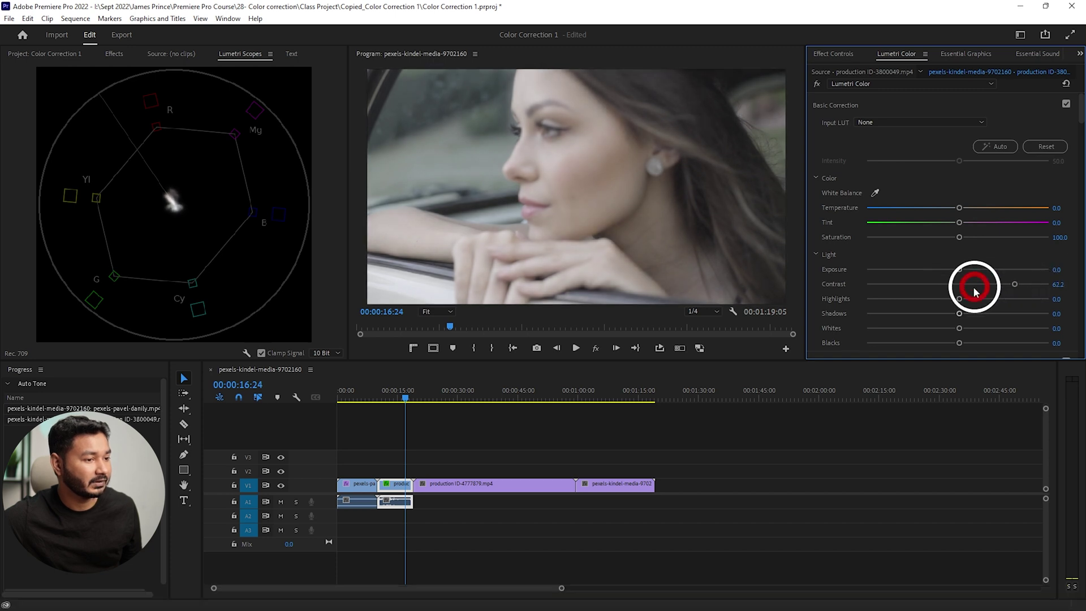
{"action": "left_click", "coordinate": [954, 265]}
{"action": "scroll", "coordinate": [951, 323], "scroll_direction": "down", "scroll_amount": 5}
{"action": "left_click_drag", "start_coordinate": [960, 278], "coordinate": [1017, 278]}
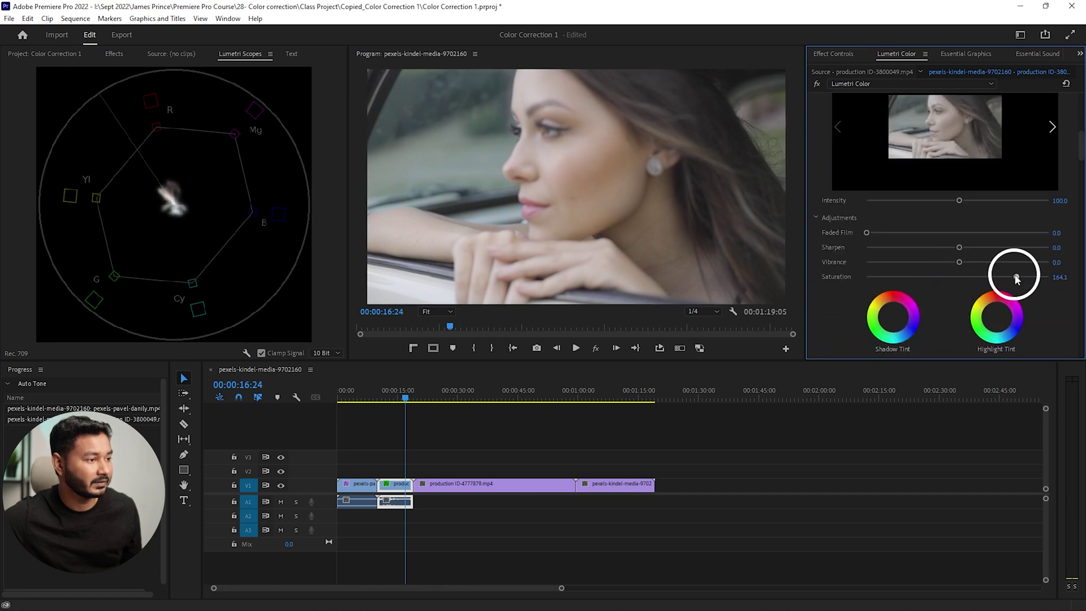
{"action": "left_click", "coordinate": [834, 53]}
- Draw a three-point opacity mask around a patch of skin on the woman's cheek
{"action": "left_click", "coordinate": [868, 206]}
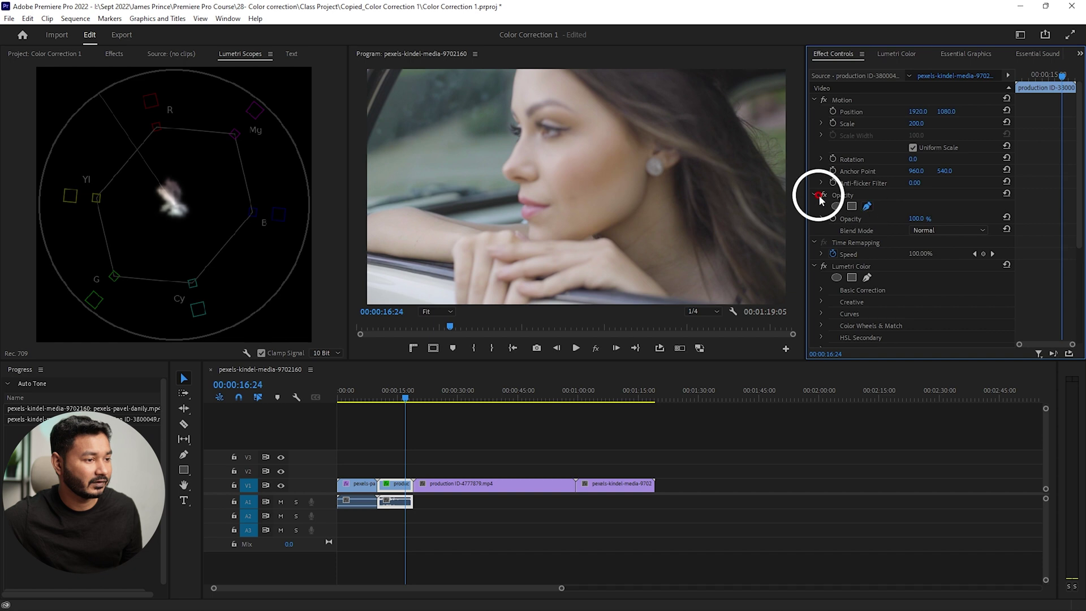
{"action": "left_click", "coordinate": [611, 132]}
{"action": "left_click", "coordinate": [541, 153]}
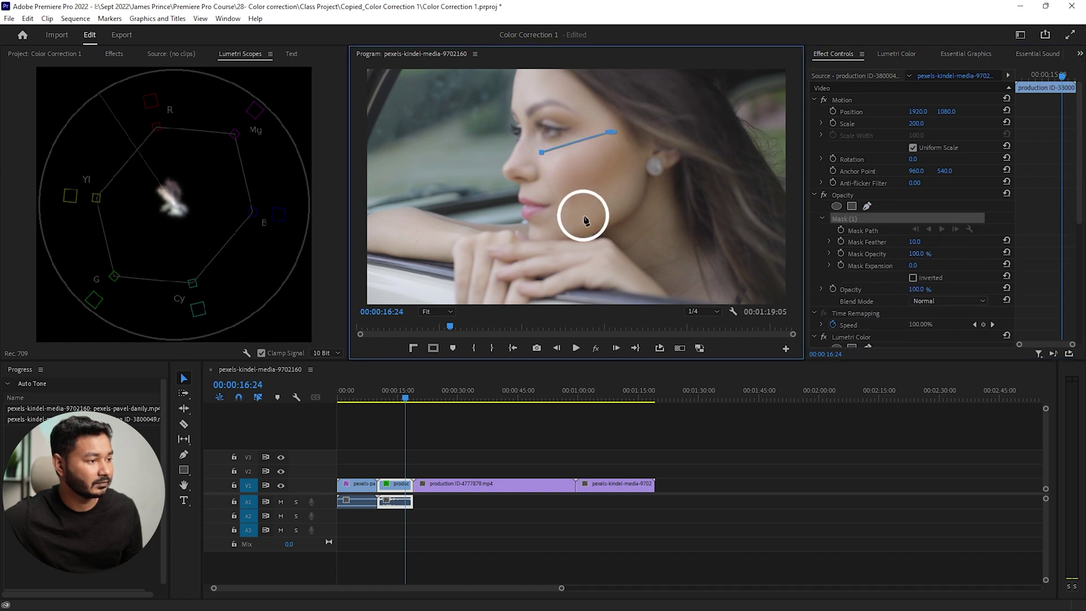
{"action": "left_click", "coordinate": [611, 133]}
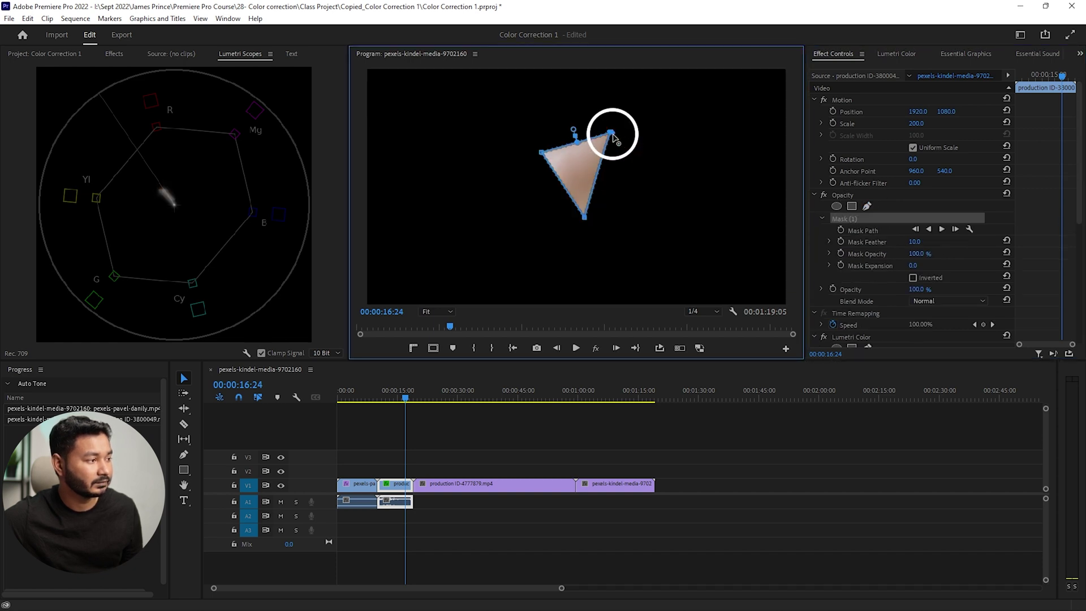
- Warm the skin to Temperature 14.6 and Tint 4.0, then delete the temporary mask
{"action": "left_click", "coordinate": [889, 54]}
{"action": "scroll", "coordinate": [976, 208], "scroll_direction": "up", "scroll_amount": 10}
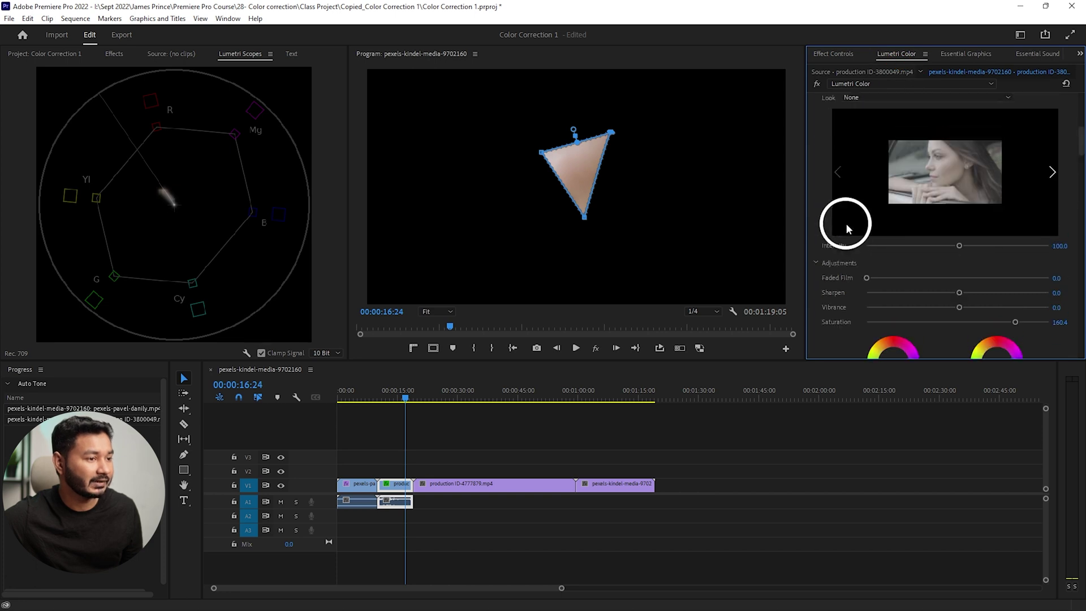
{"action": "left_click_drag", "start_coordinate": [960, 224], "coordinate": [953, 211]}
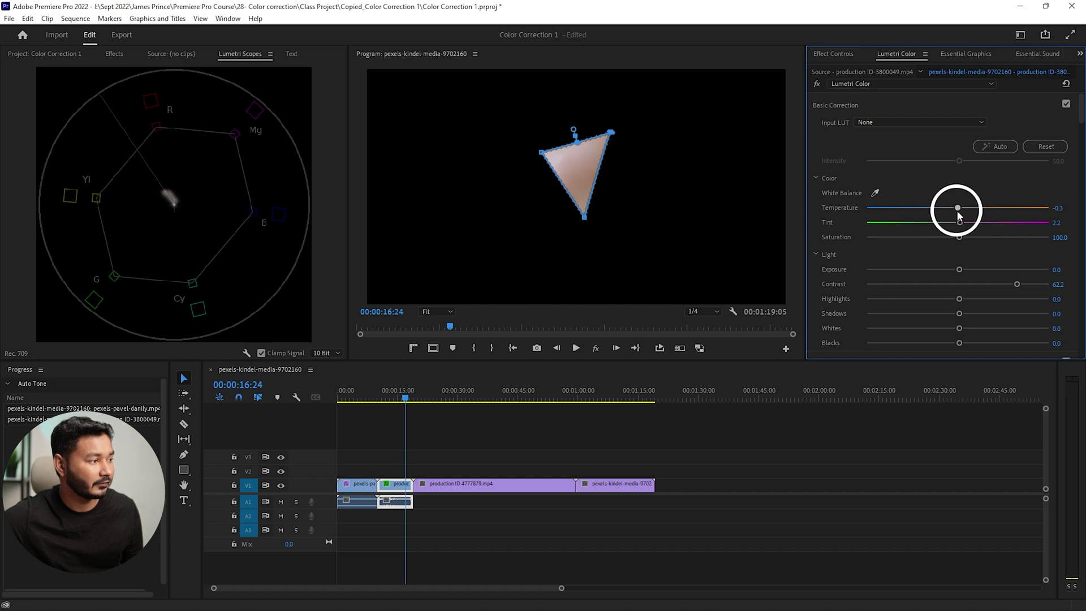
{"action": "left_click_drag", "start_coordinate": [960, 223], "coordinate": [960, 223]}
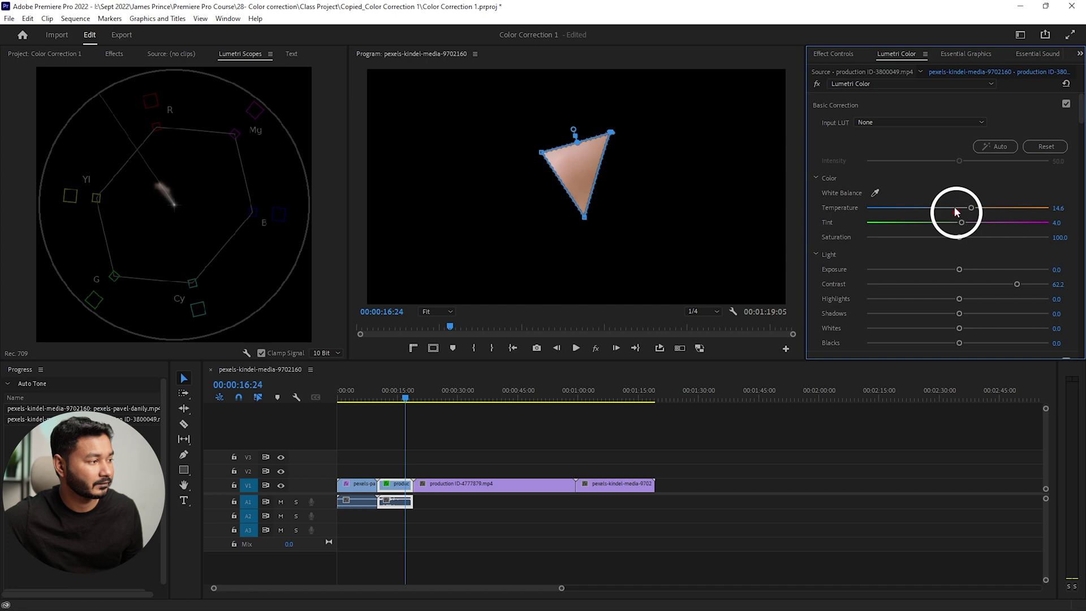
{"action": "left_click", "coordinate": [835, 61]}
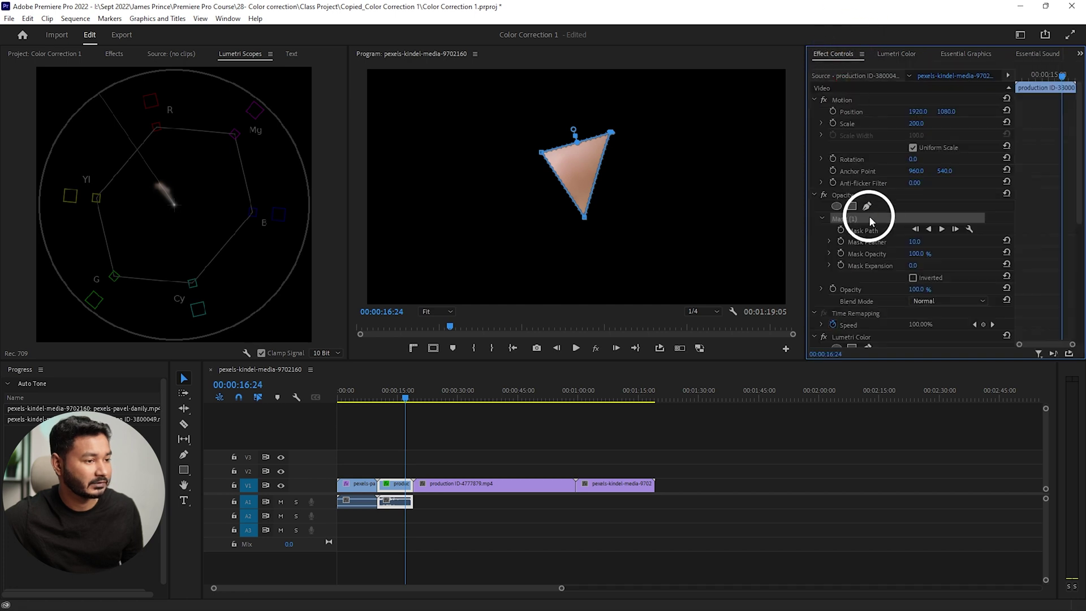
{"action": "key", "text": "Delete"}
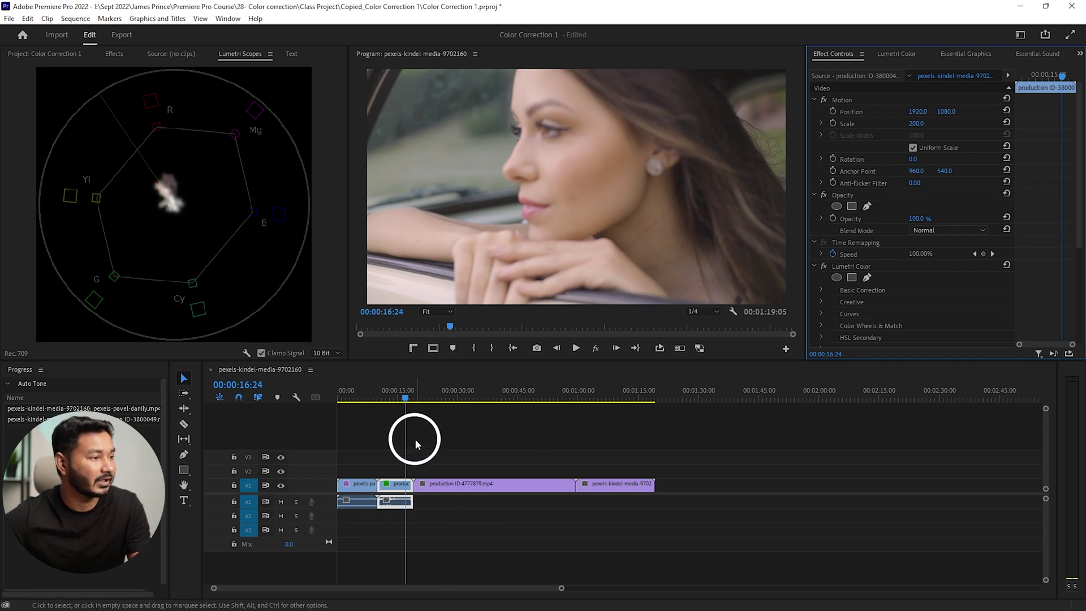
- Go to the aerial train clip, show only the Waveform scope, and raise Exposure to 1.6
{"action": "left_click", "coordinate": [610, 394]}
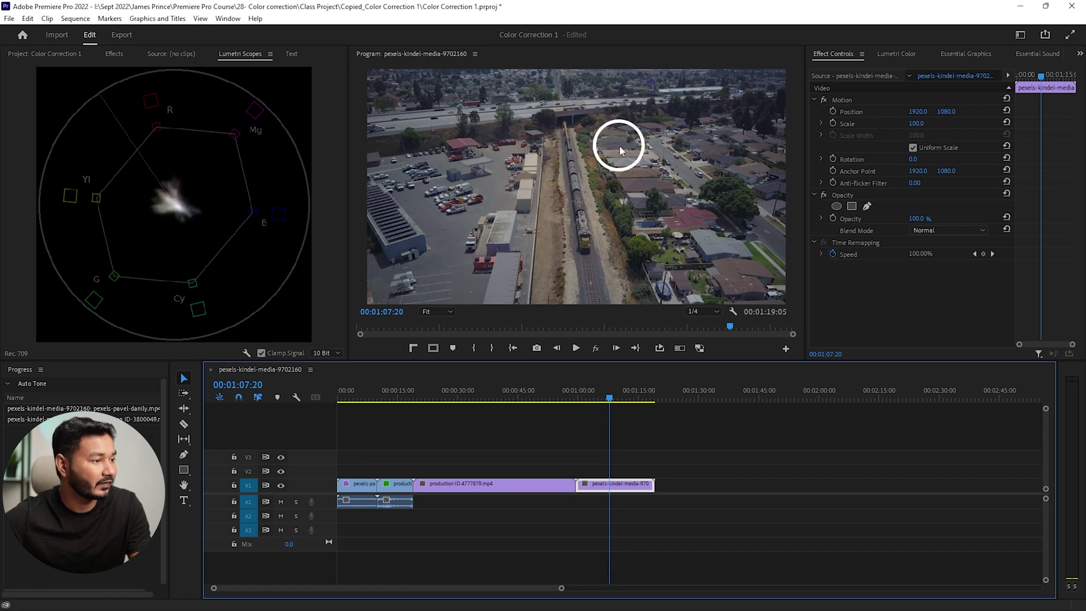
{"action": "left_click", "coordinate": [246, 354]}
{"action": "left_click", "coordinate": [271, 391]}
{"action": "left_click", "coordinate": [251, 353]}
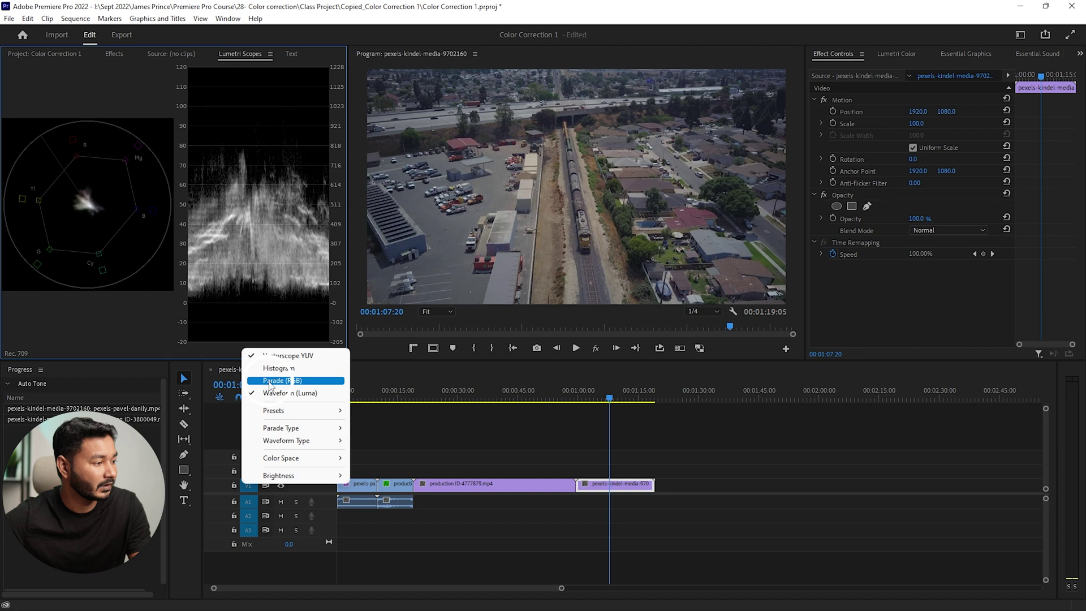
{"action": "left_click", "coordinate": [272, 358]}
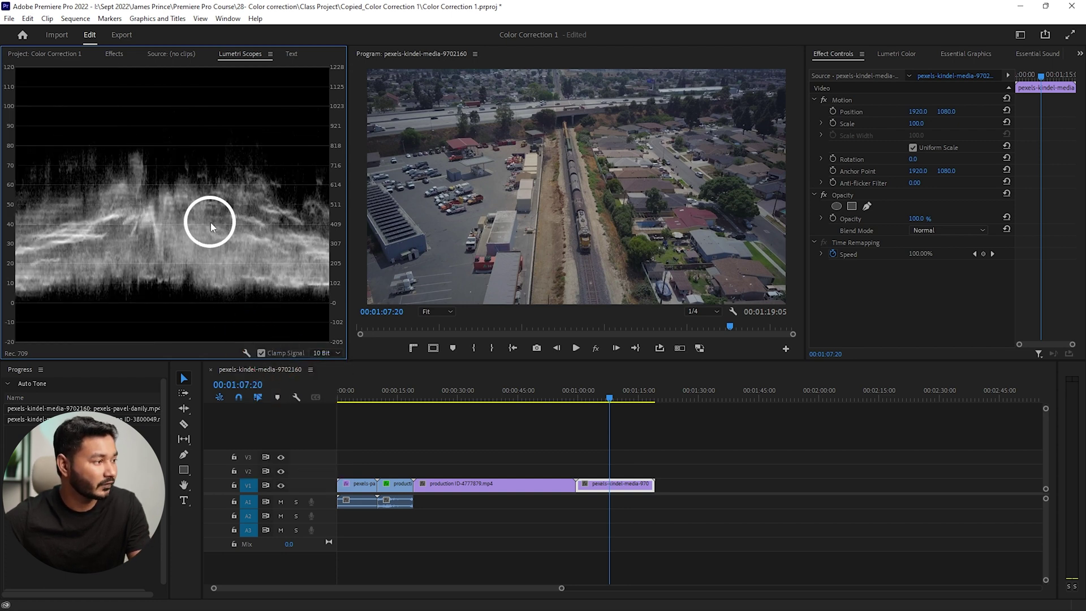
{"action": "left_click", "coordinate": [894, 54]}
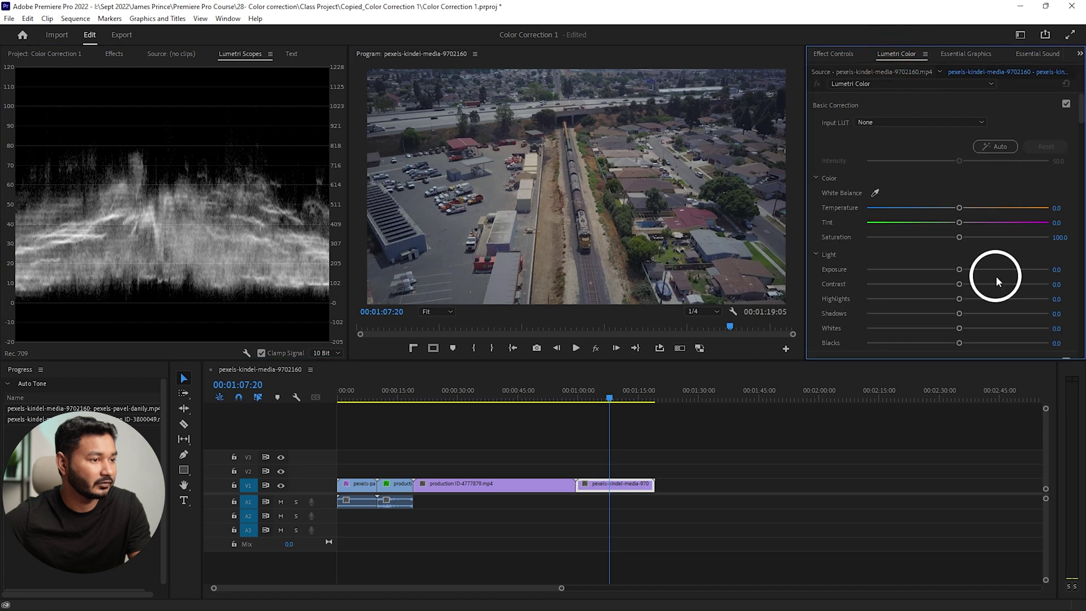
{"action": "mouse_move", "coordinate": [961, 269]}
{"action": "left_mouse_down"}
{"action": "mouse_move", "coordinate": [989, 271]}
{"action": "mouse_move", "coordinate": [958, 286]}
{"action": "mouse_move", "coordinate": [971, 287]}
{"action": "left_mouse_up"}
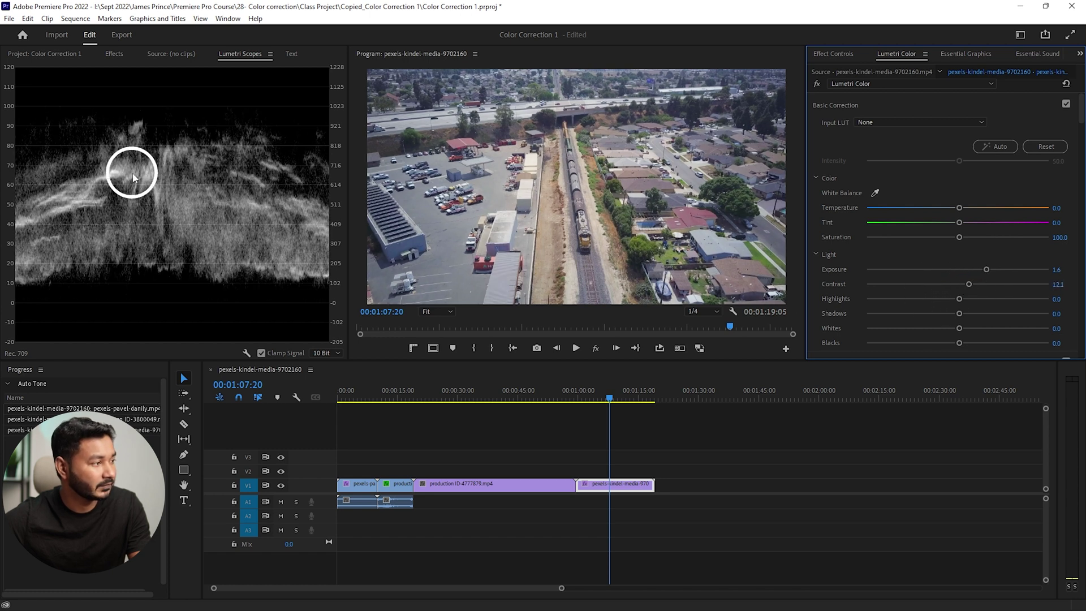